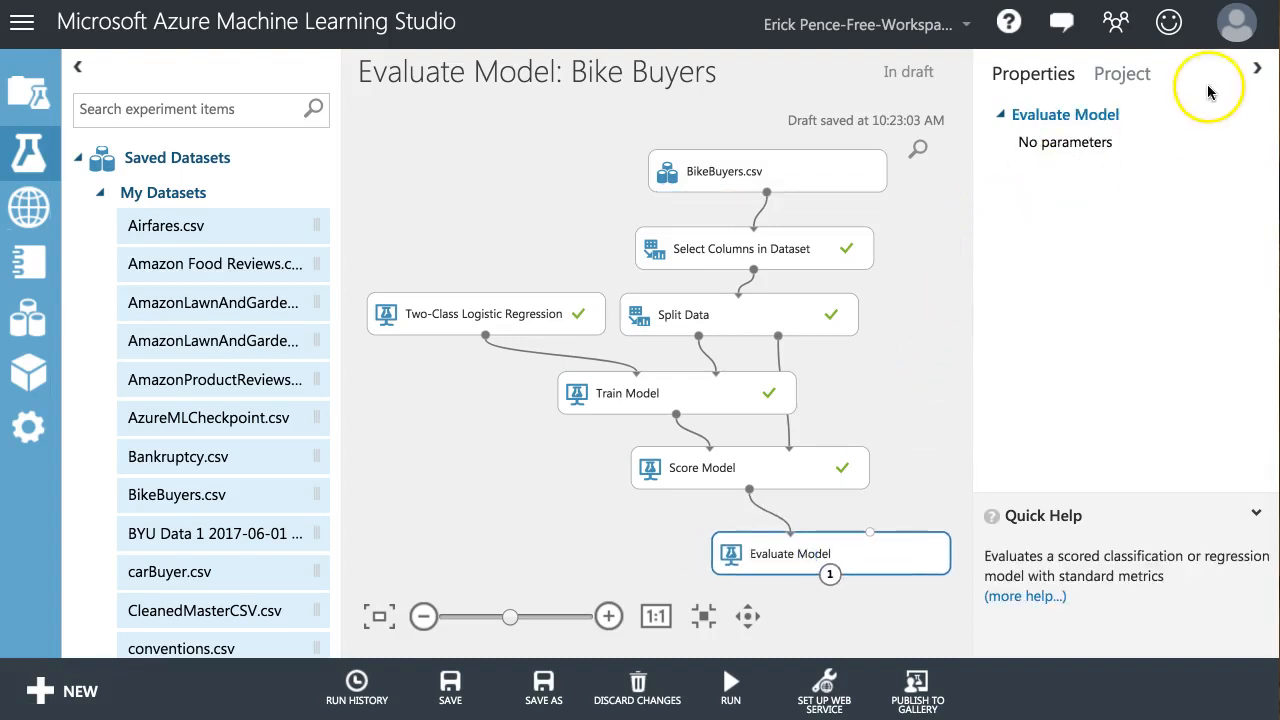
- Collapse the properties pane and move the Evaluate Model module slightly farther from Score Model
{"action": "left_click", "coordinate": [1255, 71]}
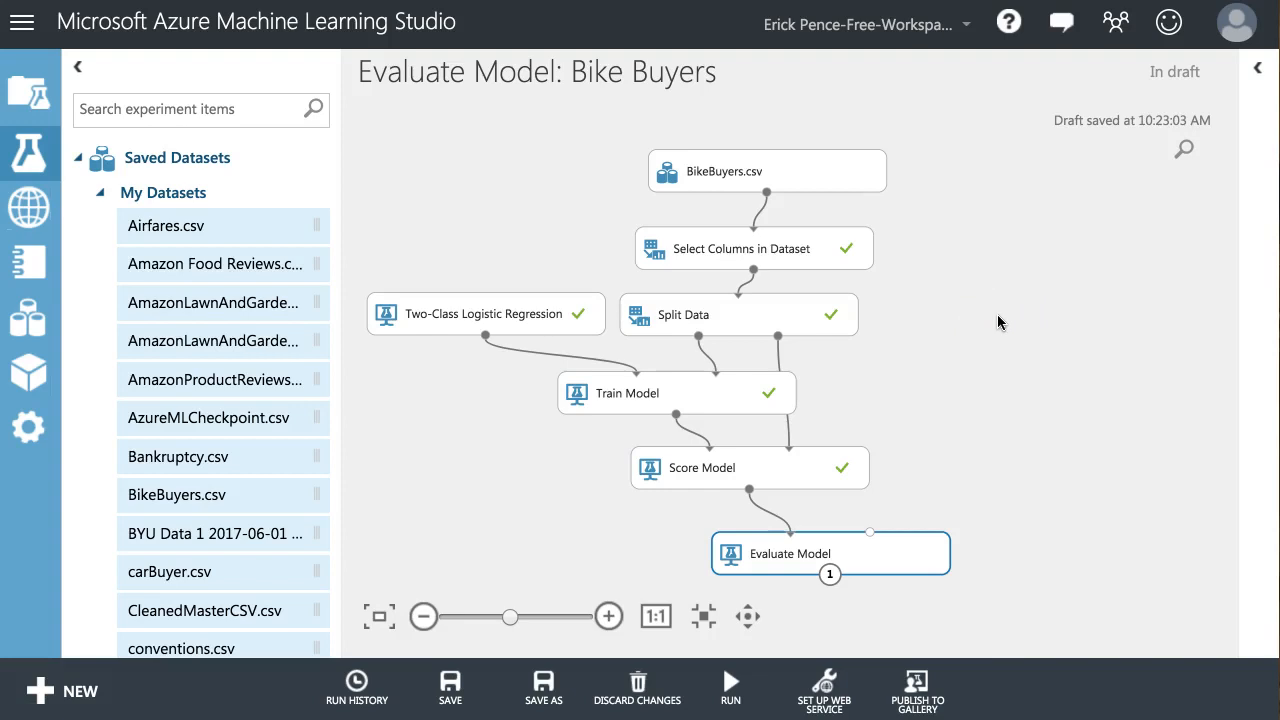
{"action": "left_click", "coordinate": [516, 312]}
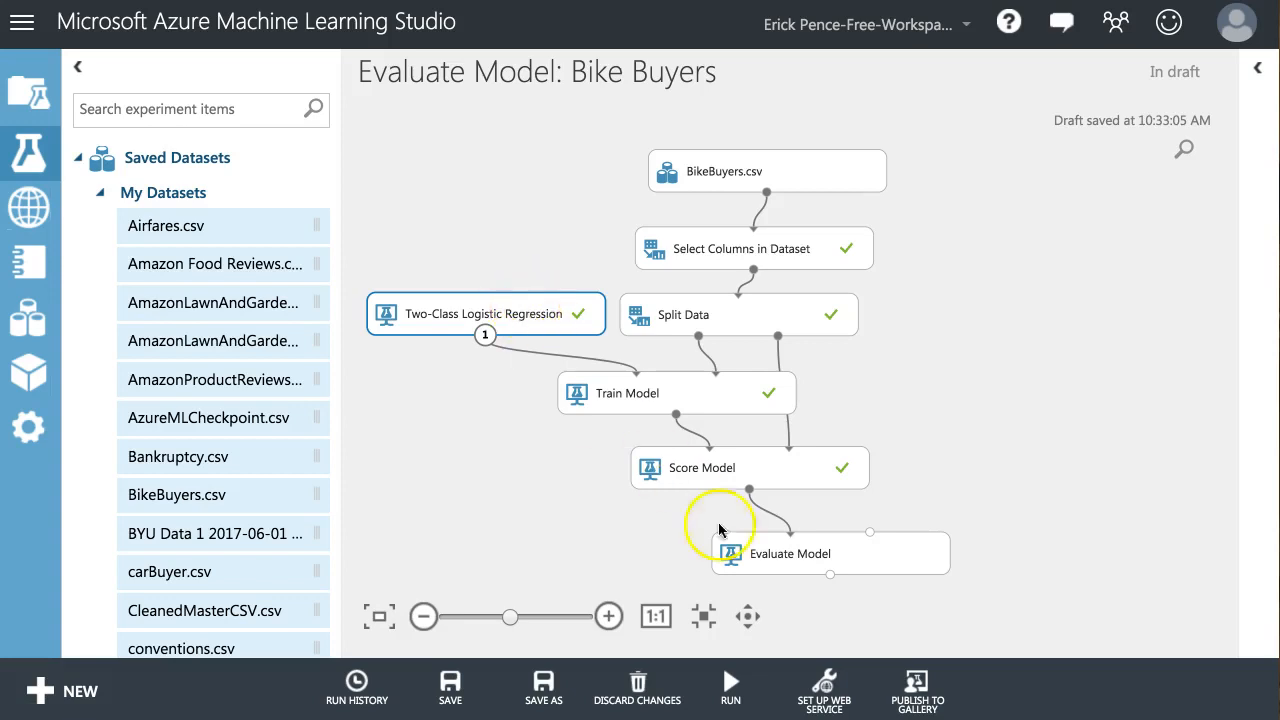
{"action": "left_click", "coordinate": [805, 549]}
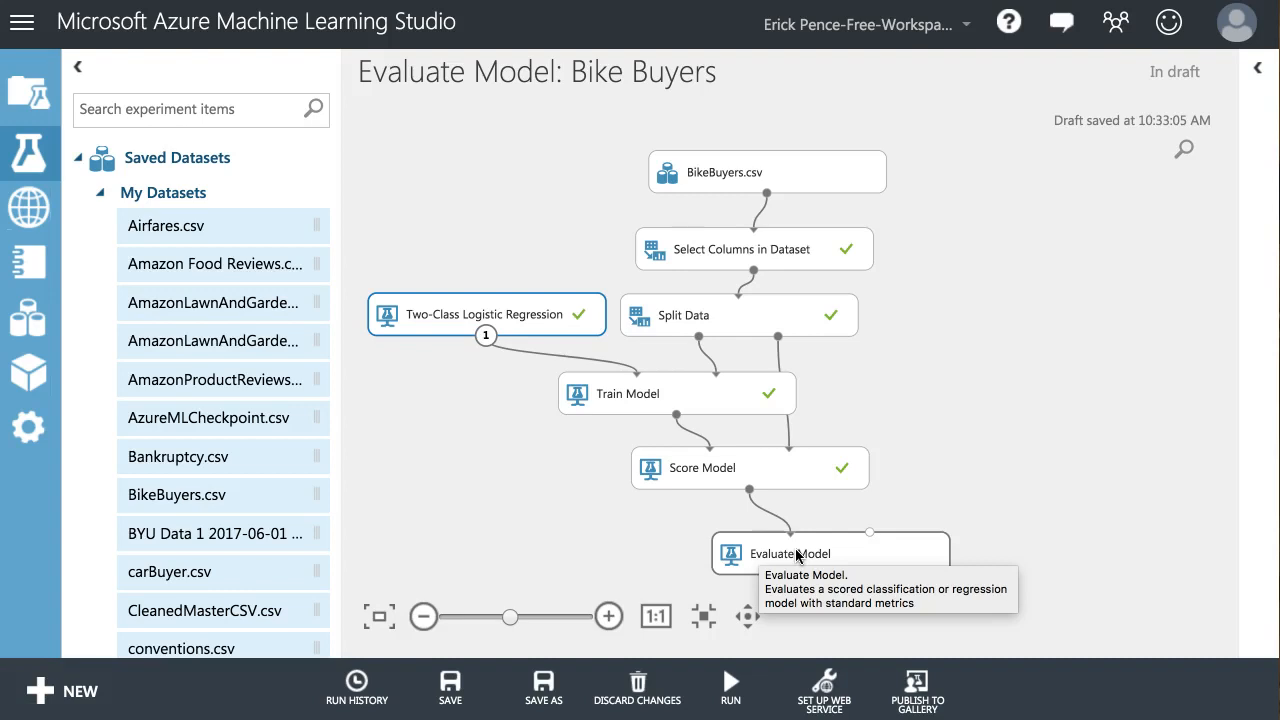
{"action": "left_click", "coordinate": [852, 553]}
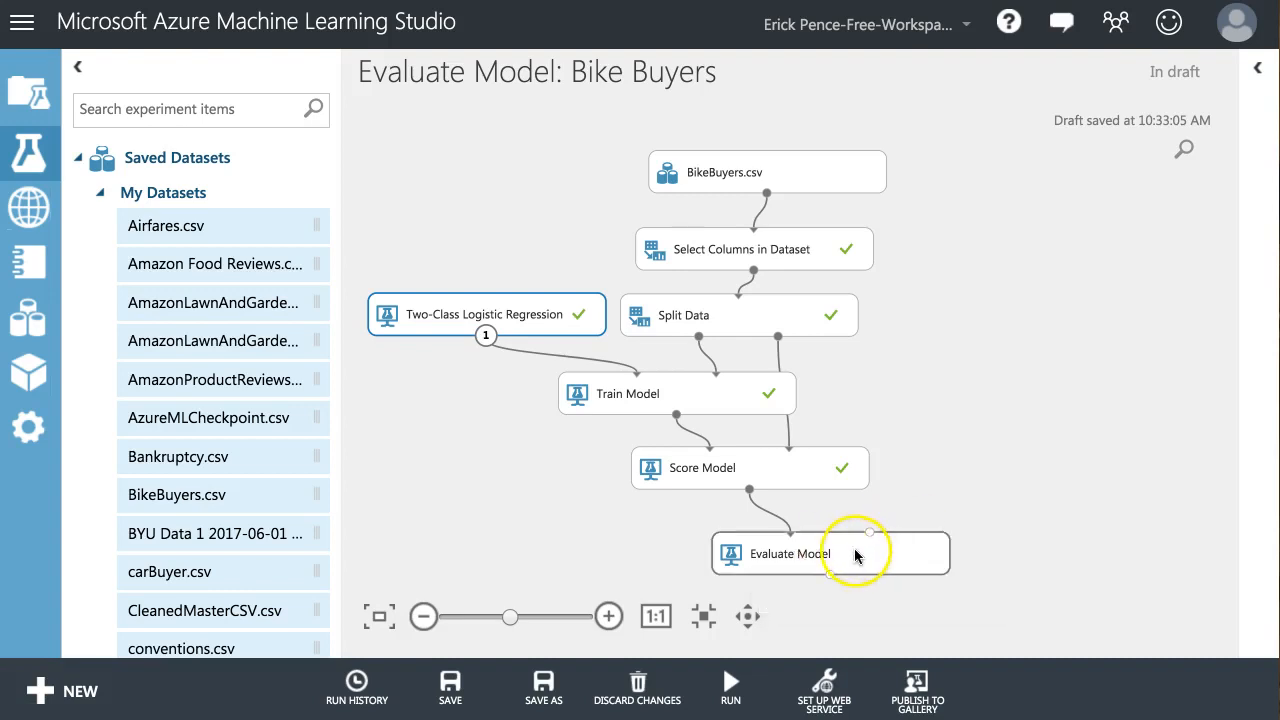
{"action": "left_click_drag", "start_coordinate": [853, 555], "coordinate": [877, 567]}
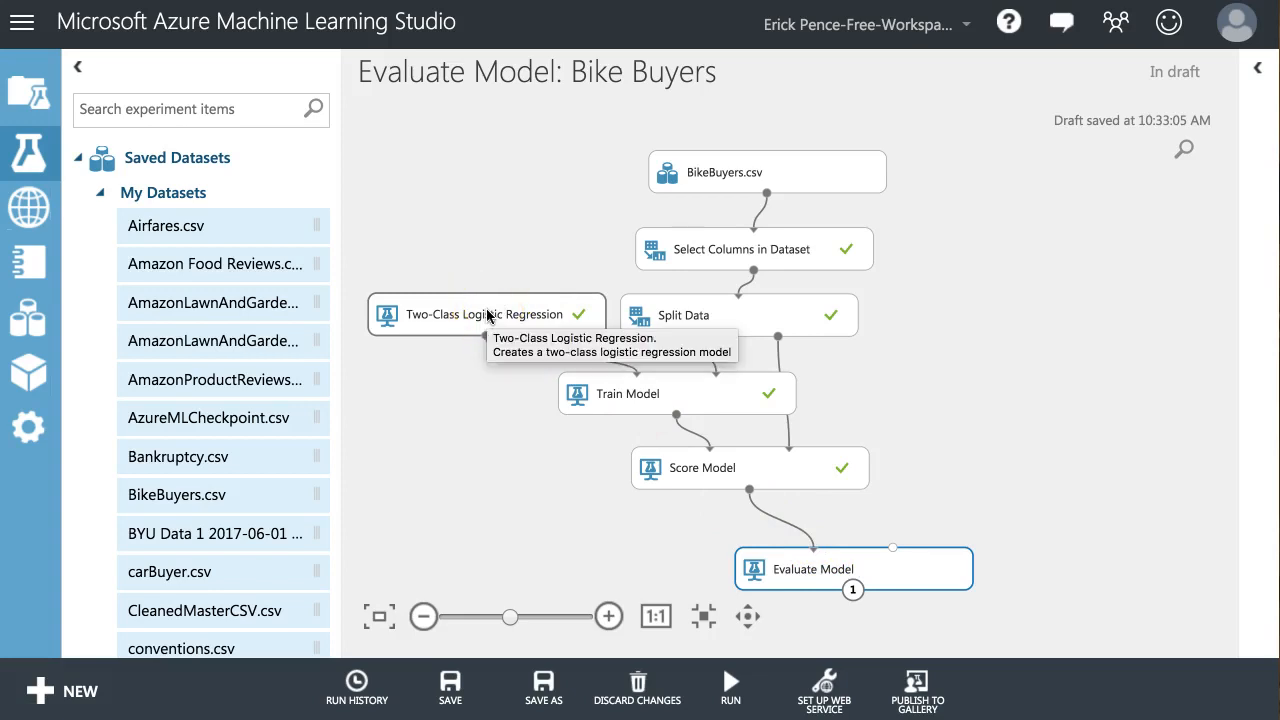
- Duplicate the Select Columns in Dataset, Split Data, Two-Class Logistic Regression, Train Model and Score Model modules together on the canvas
{"action": "left_click_drag", "start_coordinate": [946, 513], "coordinate": [349, 204]}
{"action": "right_click", "coordinate": [716, 268]}
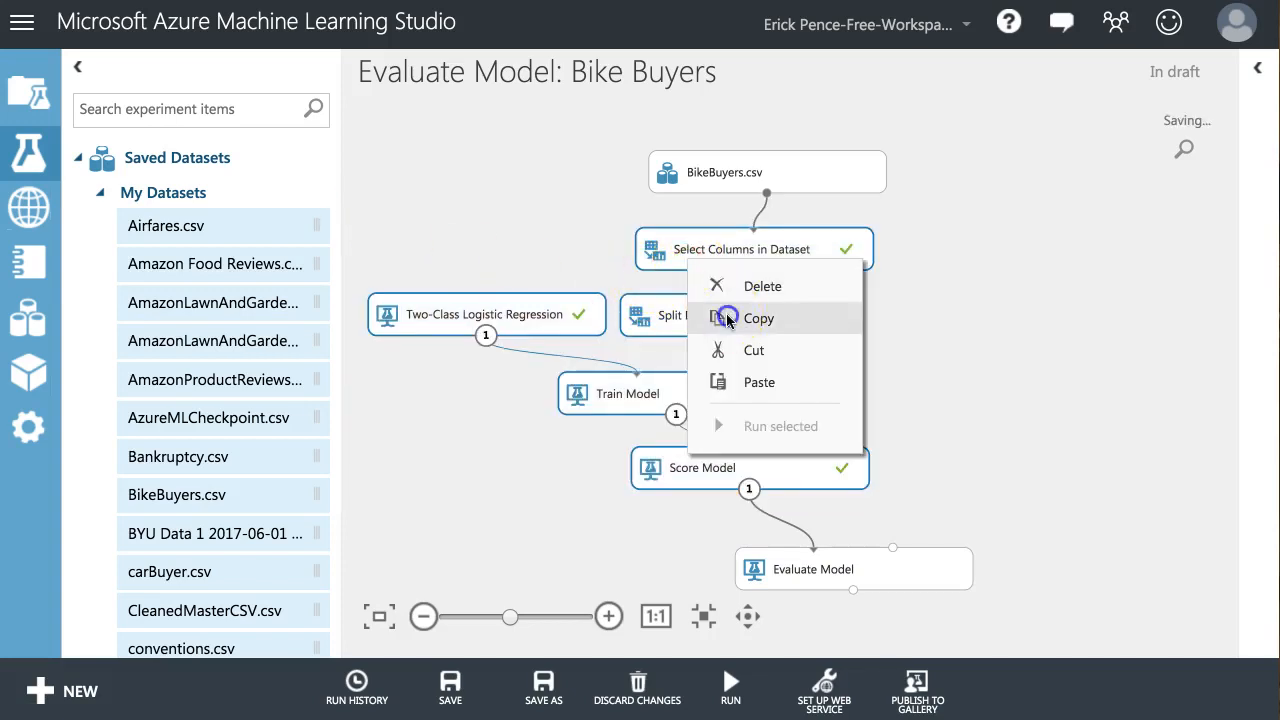
{"action": "left_click", "coordinate": [735, 319]}
{"action": "right_click", "coordinate": [923, 308]}
{"action": "left_click", "coordinate": [1000, 432]}
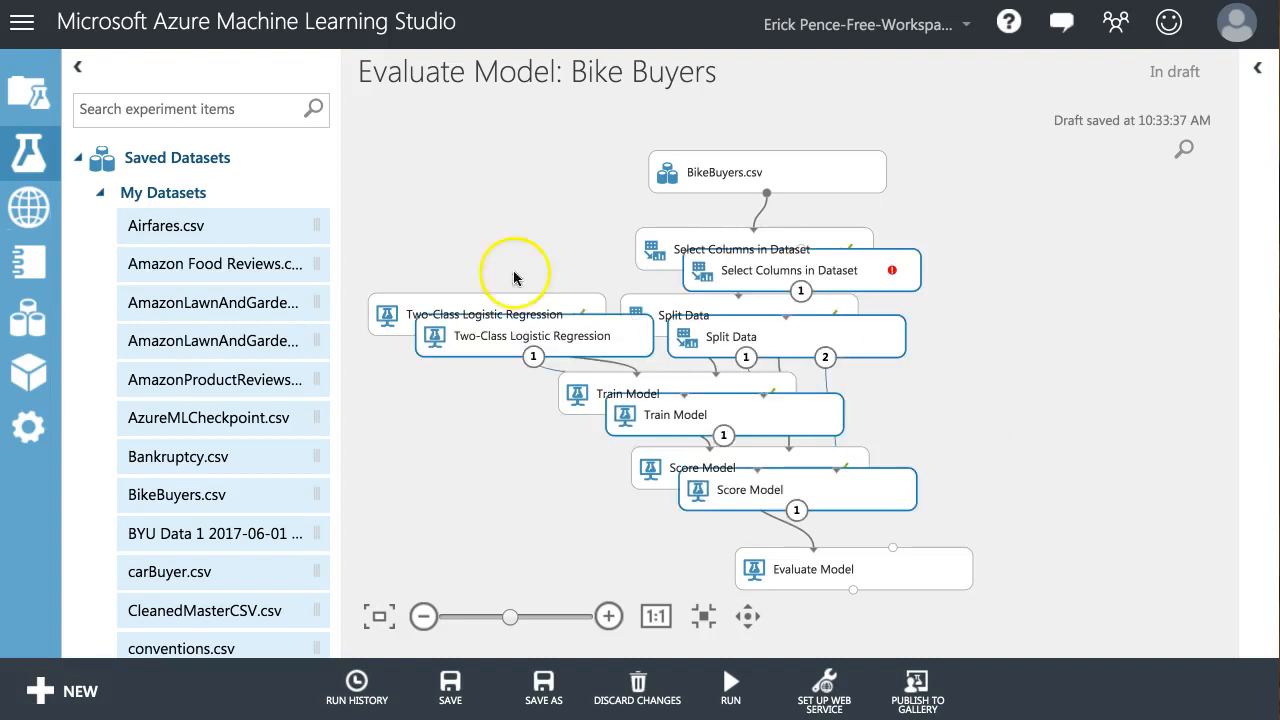
- Collapse the module palette and place the duplicated modules beside the original branch
{"action": "left_click", "coordinate": [77, 67]}
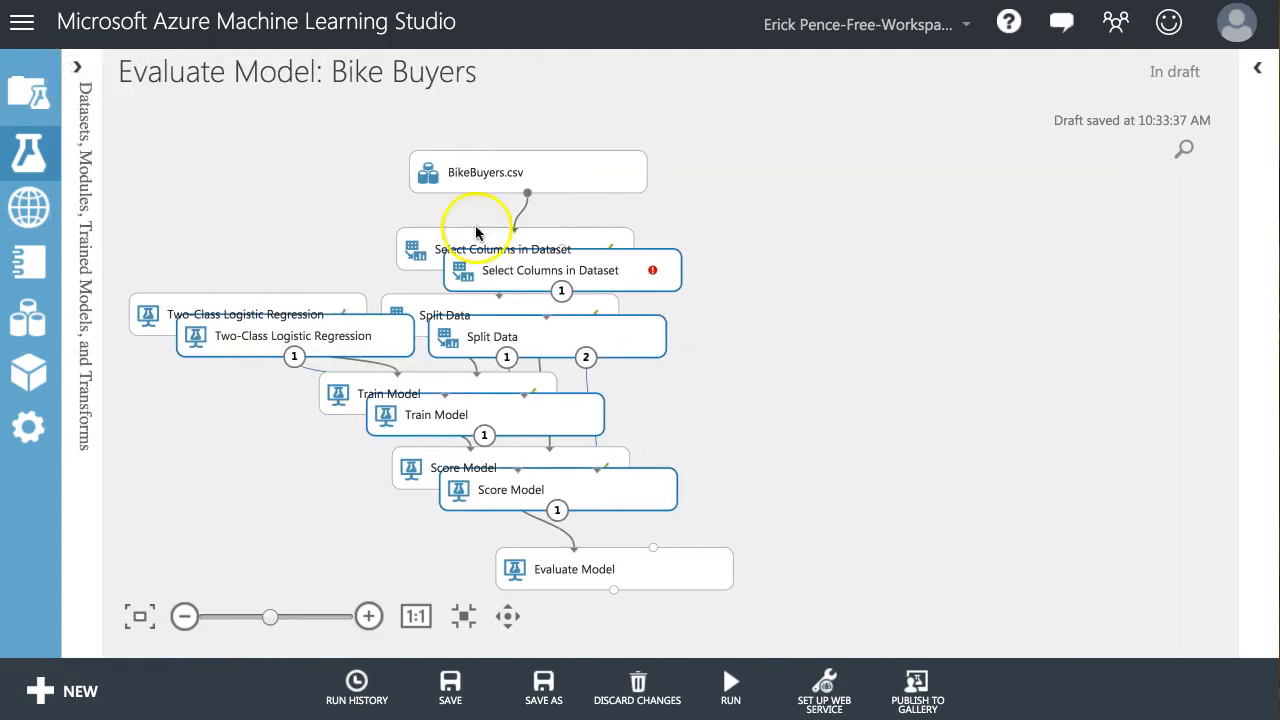
{"action": "left_click_drag", "start_coordinate": [563, 266], "coordinate": [1040, 273]}
{"action": "left_click", "coordinate": [711, 238]}
{"action": "left_click_drag", "start_coordinate": [946, 268], "coordinate": [943, 268]}
- Center BikeBuyers.csv above both branches and connect it to the copied Select Columns in Dataset module
{"action": "left_click", "coordinate": [510, 188]}
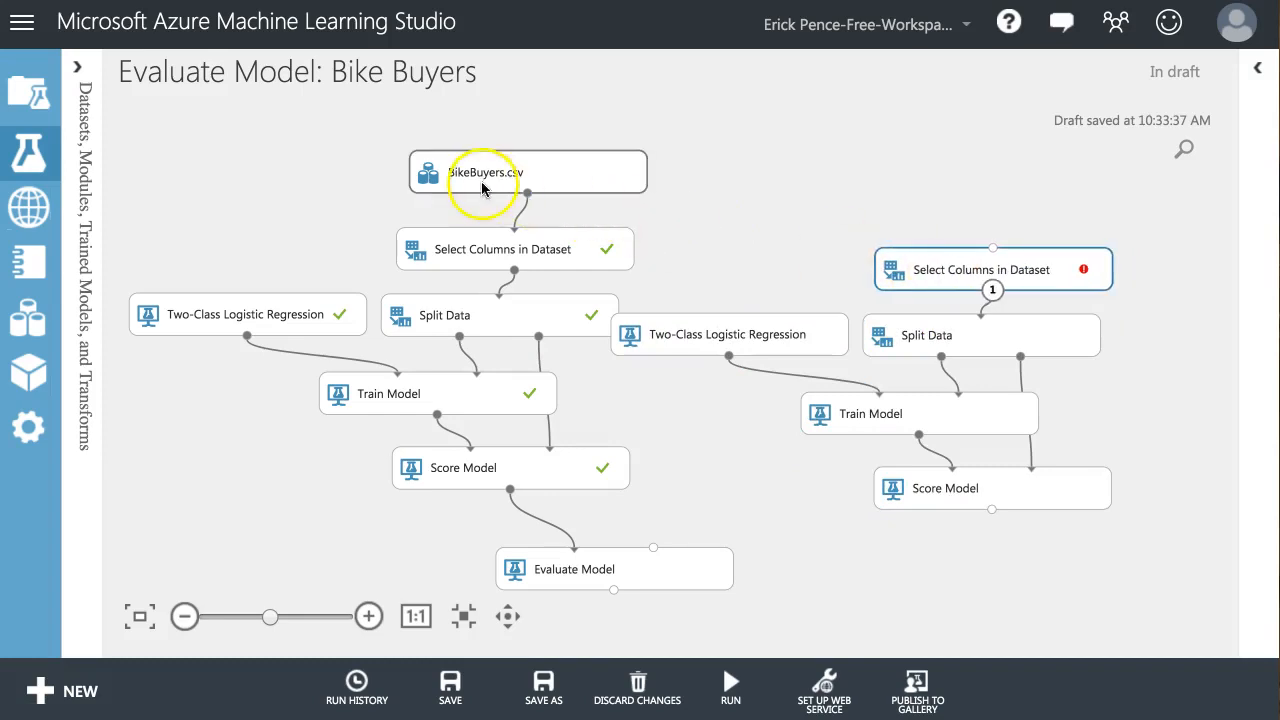
{"action": "left_click_drag", "start_coordinate": [512, 186], "coordinate": [866, 254]}
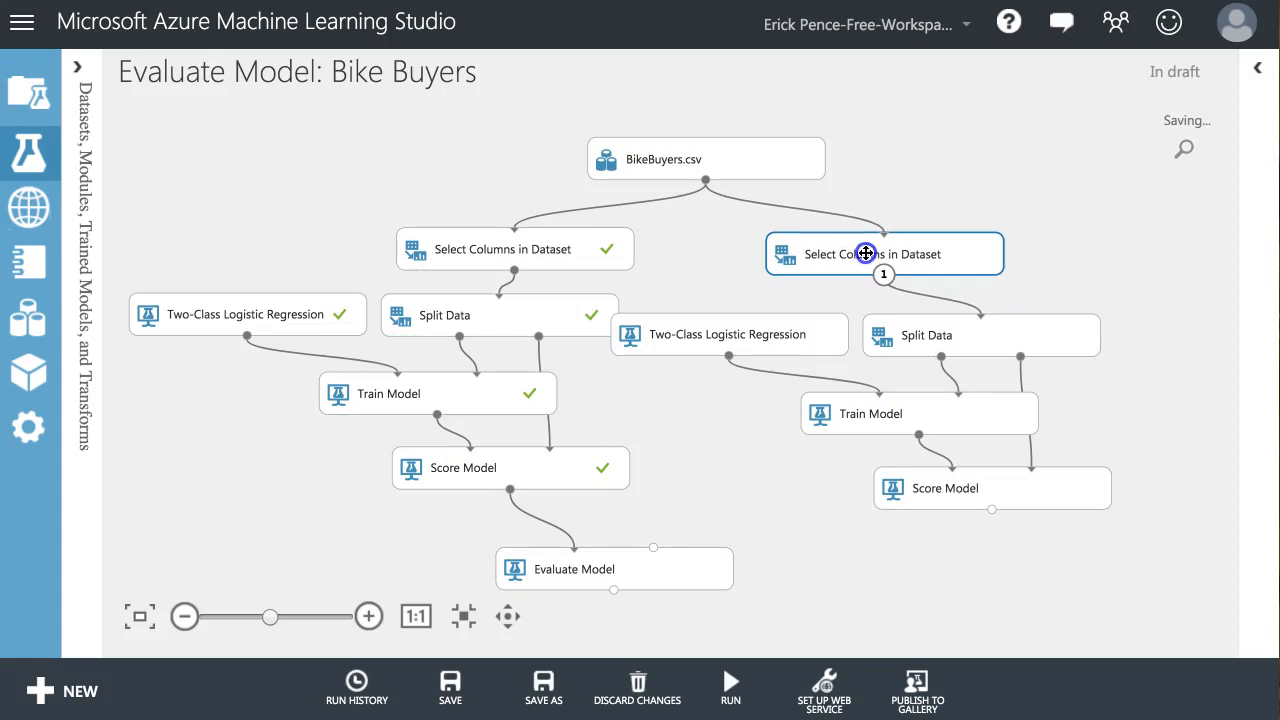
- Tidy the layout of the copied branch and connect its Score Model to the second input of Evaluate Model
{"action": "left_click_drag", "start_coordinate": [937, 333], "coordinate": [1006, 321]}
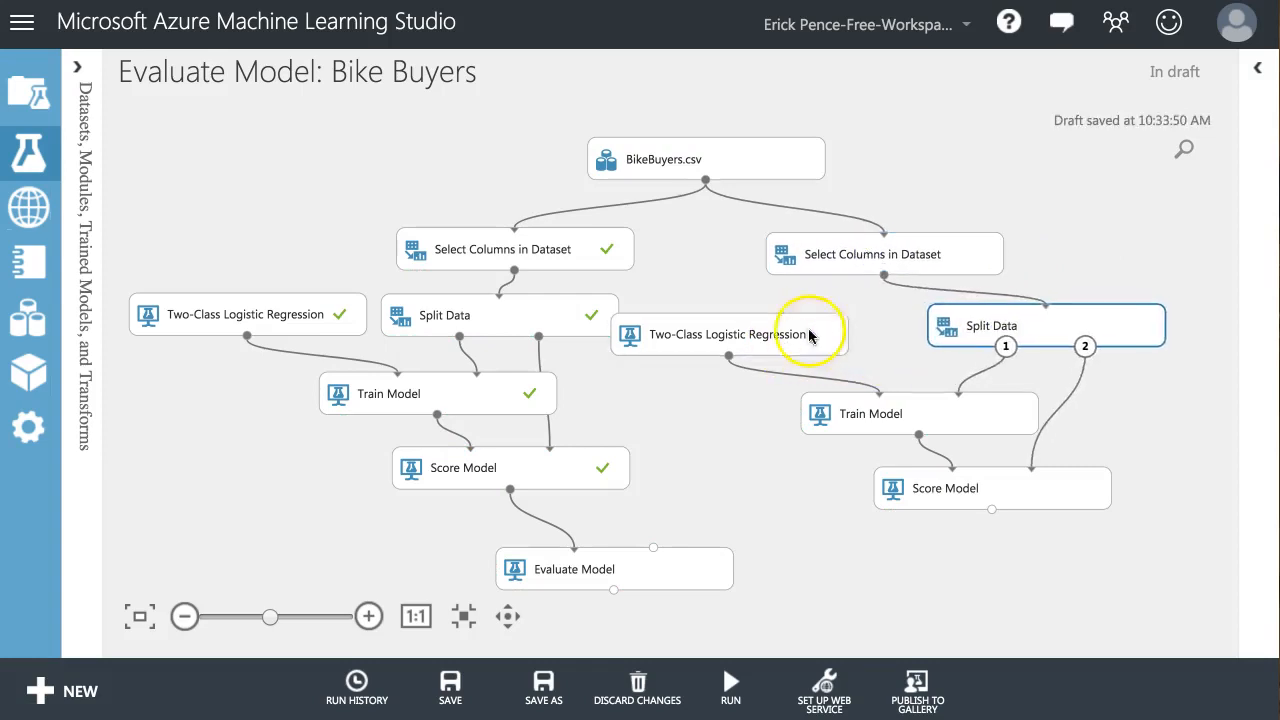
{"action": "left_click_drag", "start_coordinate": [810, 336], "coordinate": [858, 324]}
{"action": "left_click_drag", "start_coordinate": [870, 419], "coordinate": [755, 402]}
{"action": "left_click_drag", "start_coordinate": [914, 491], "coordinate": [779, 500]}
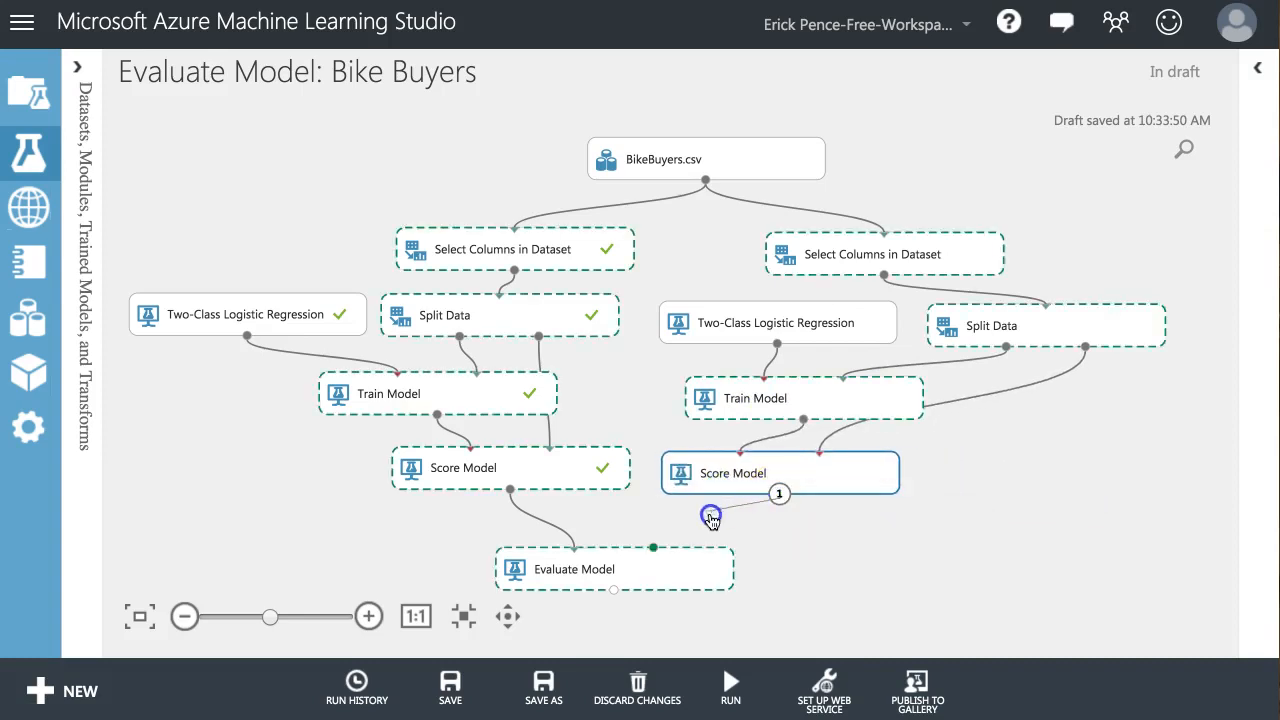
{"action": "left_click_drag", "start_coordinate": [656, 549], "coordinate": [727, 559]}
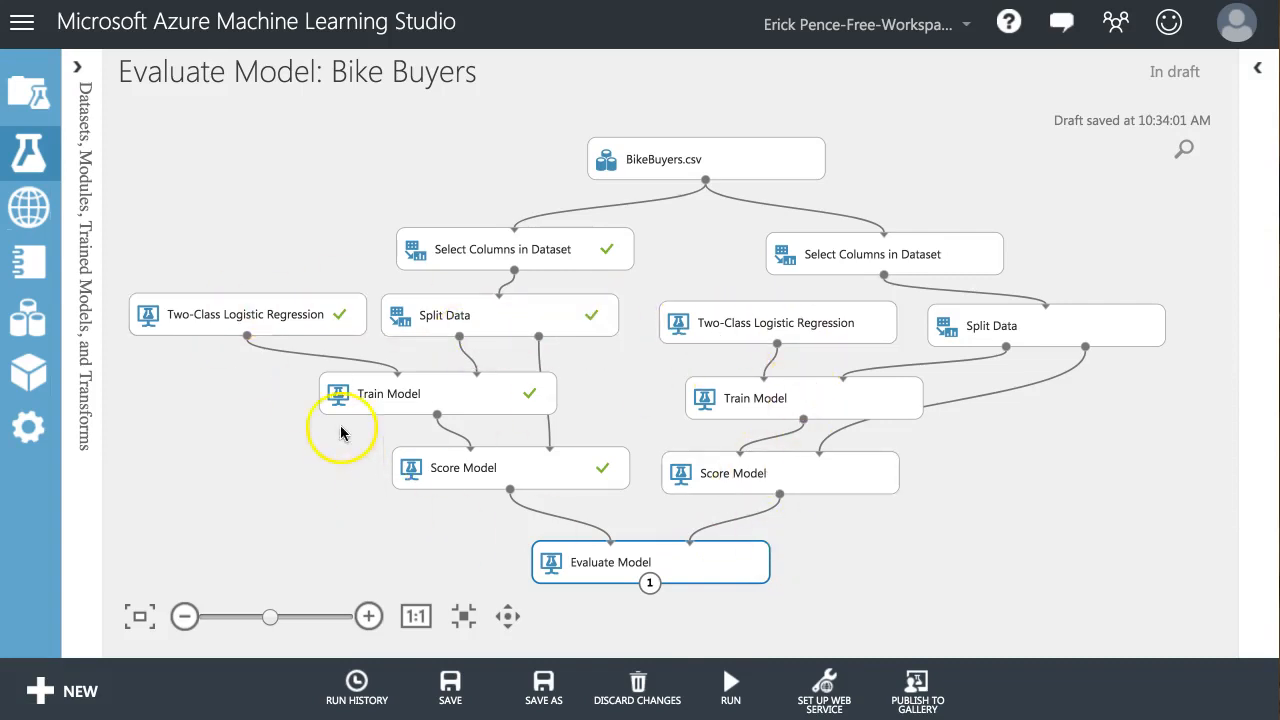
- Delete the copied Two-Class Logistic Regression module from the second branch
{"action": "left_click", "coordinate": [786, 319]}
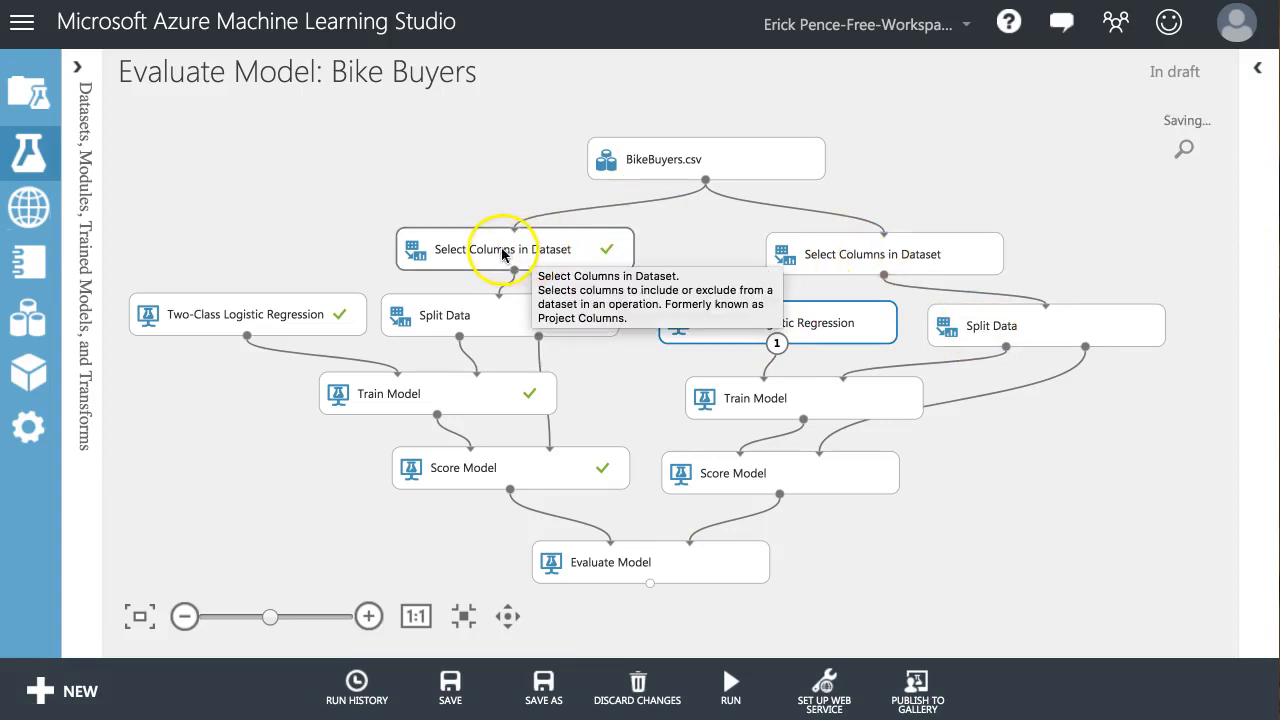
{"action": "left_click", "coordinate": [840, 253]}
{"action": "right_click", "coordinate": [785, 323]}
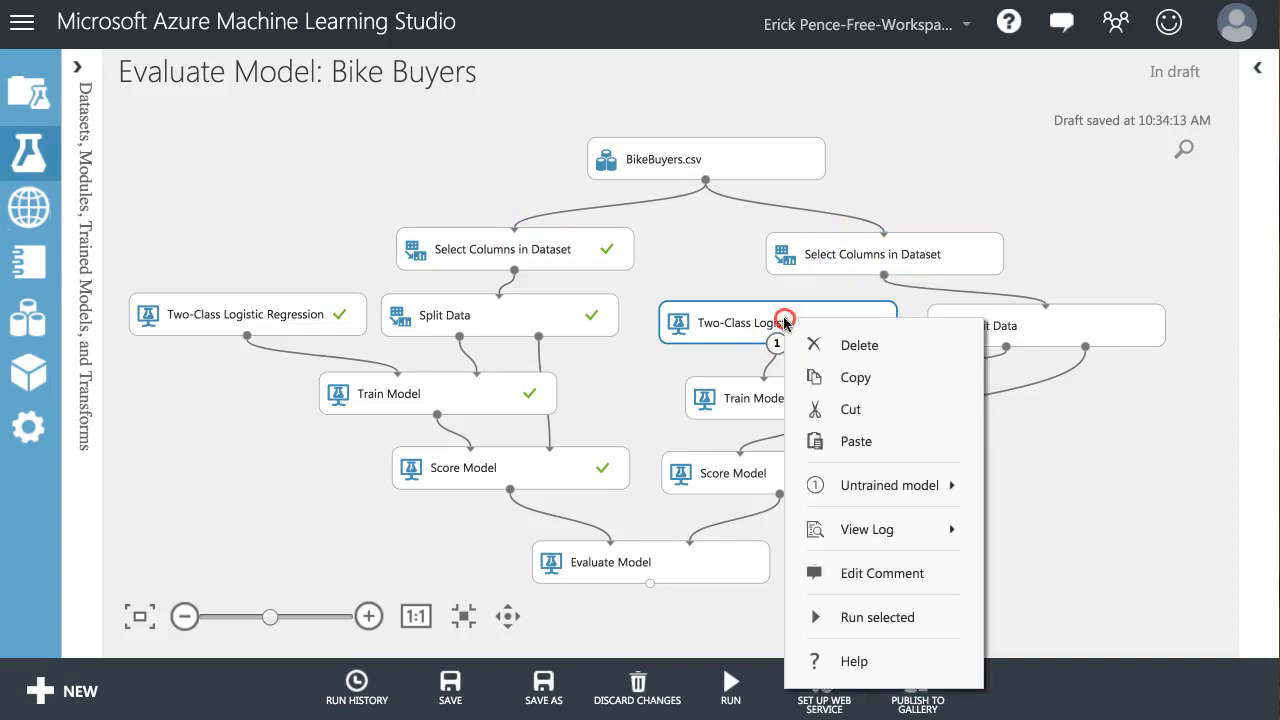
{"action": "left_click", "coordinate": [857, 346]}
- Find modules with "two-class", add Two-Class Boosted Decision Tree to the second branch and connect it to the copied Train Model
{"action": "left_click", "coordinate": [81, 76]}
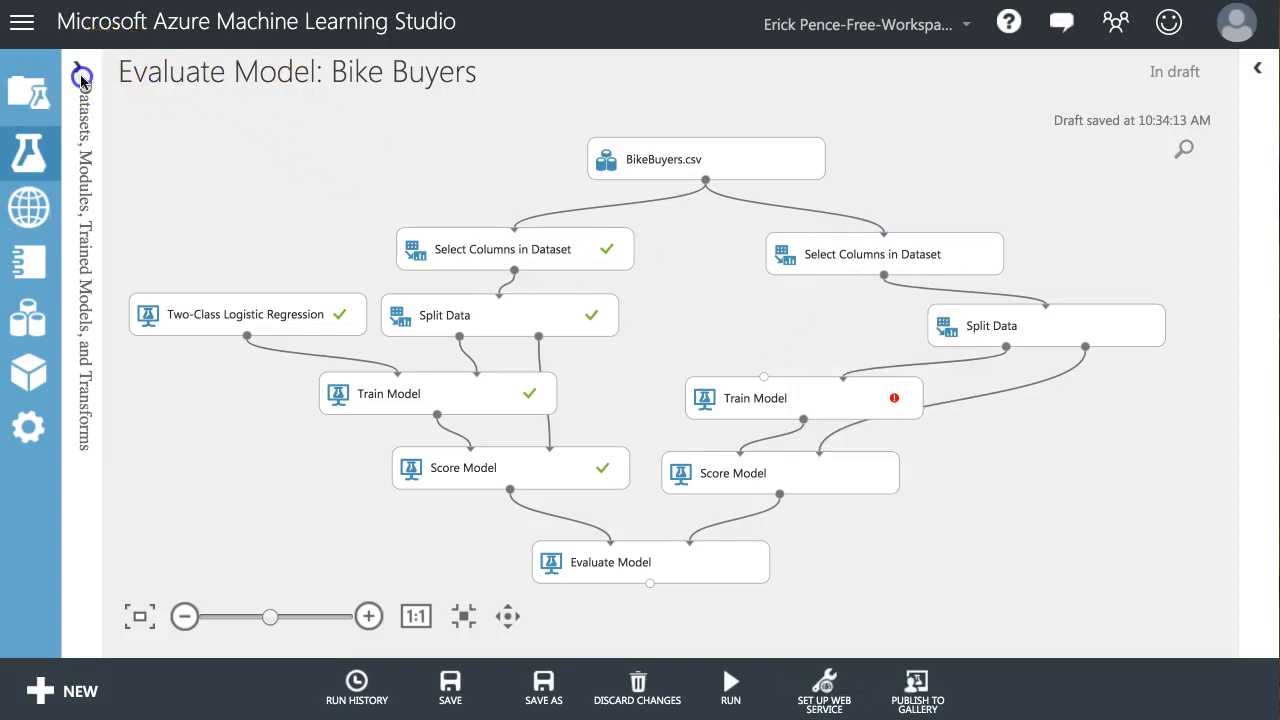
{"action": "left_click", "coordinate": [204, 109]}
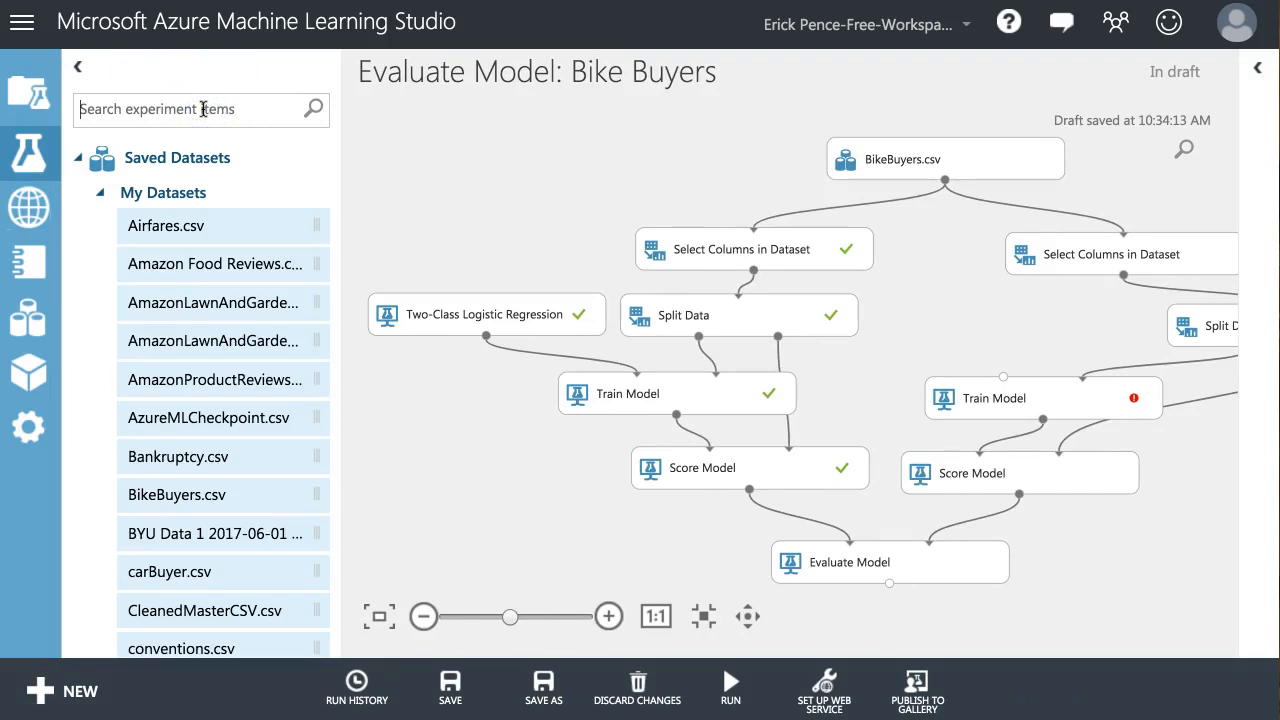
{"action": "type", "text": "two"}
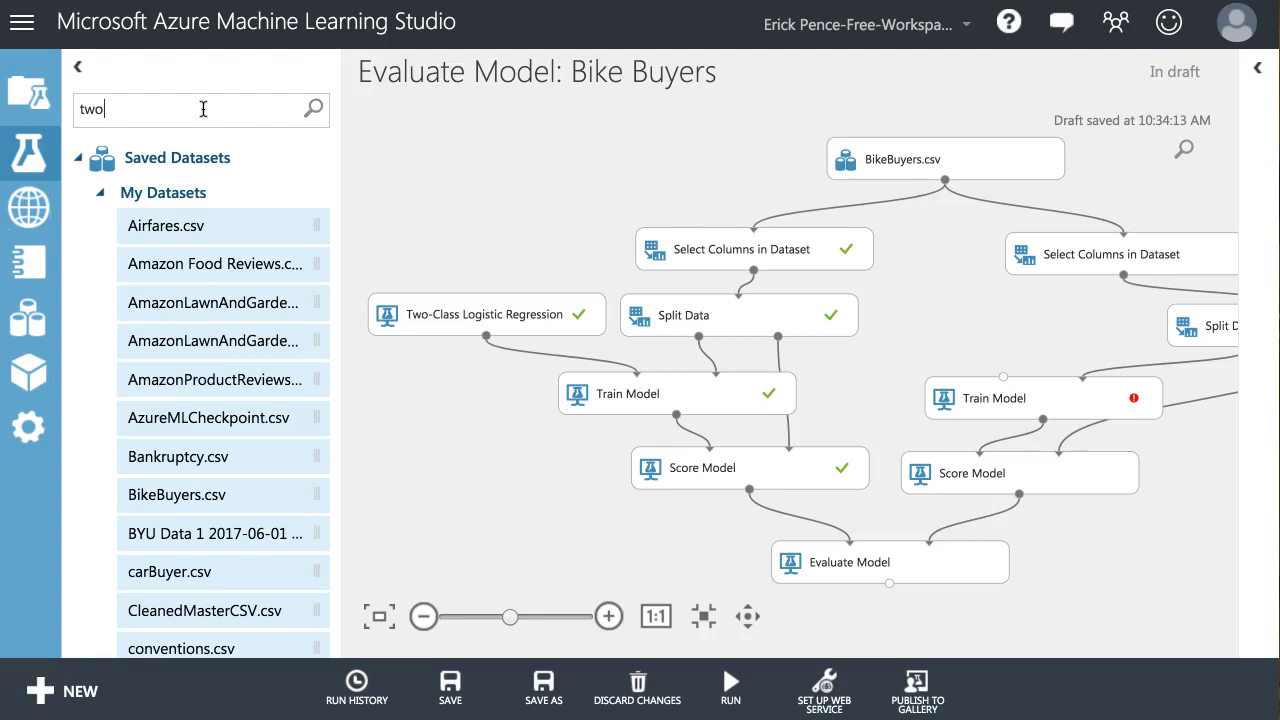
{"action": "type", "text": "-class"}
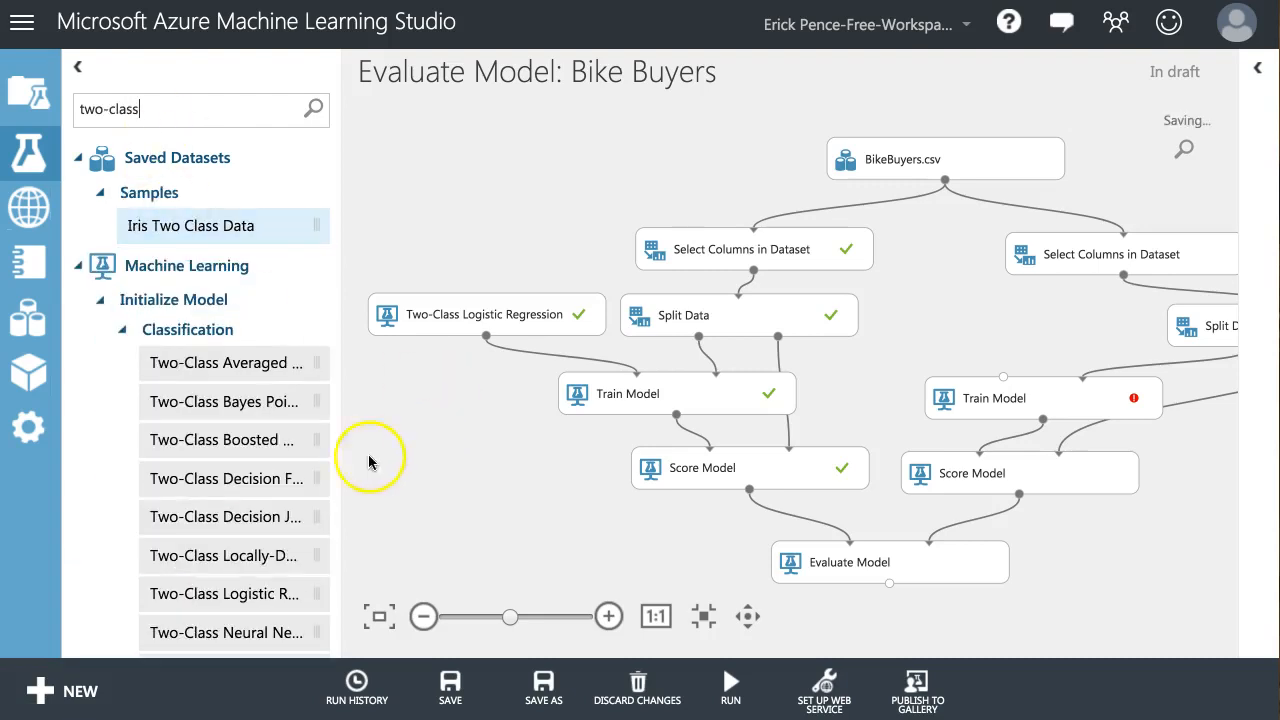
{"action": "left_click", "coordinate": [225, 450]}
{"action": "left_click_drag", "start_coordinate": [225, 450], "coordinate": [1001, 399]}
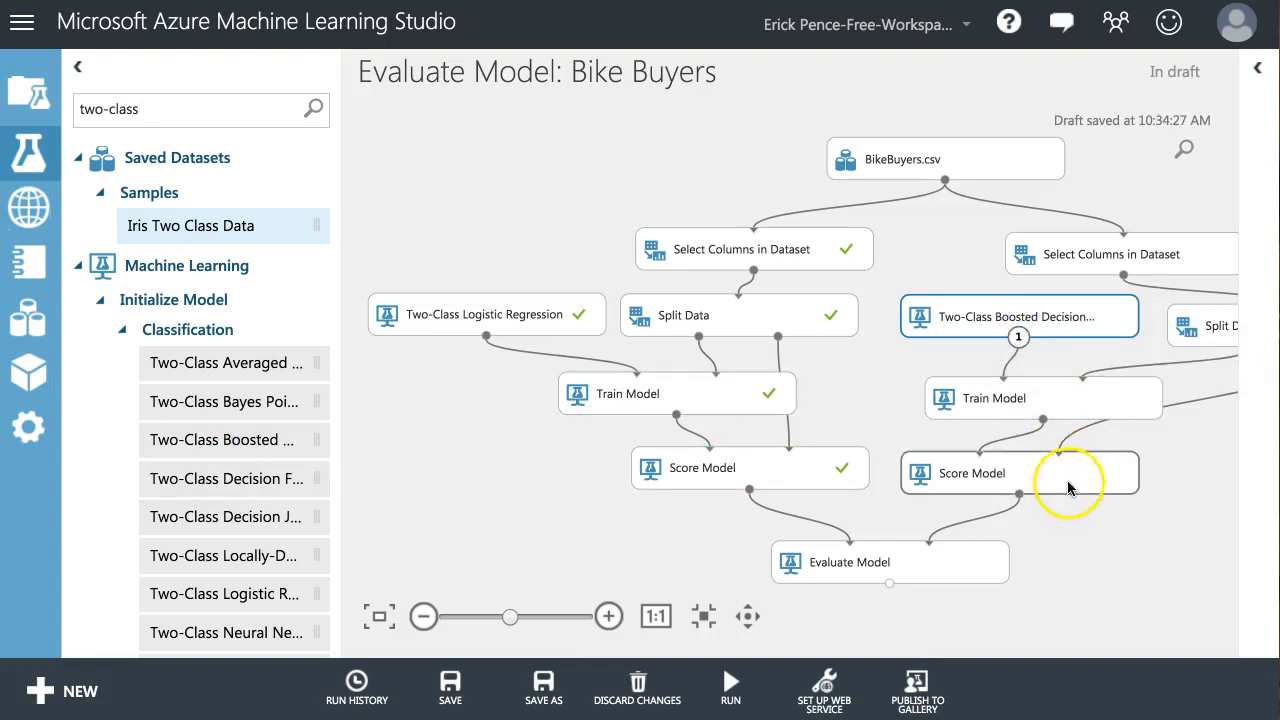
- Run the Evaluate Model module together with everything it depends on
{"action": "right_click", "coordinate": [866, 563]}
{"action": "mouse_move", "coordinate": [1045, 522]}
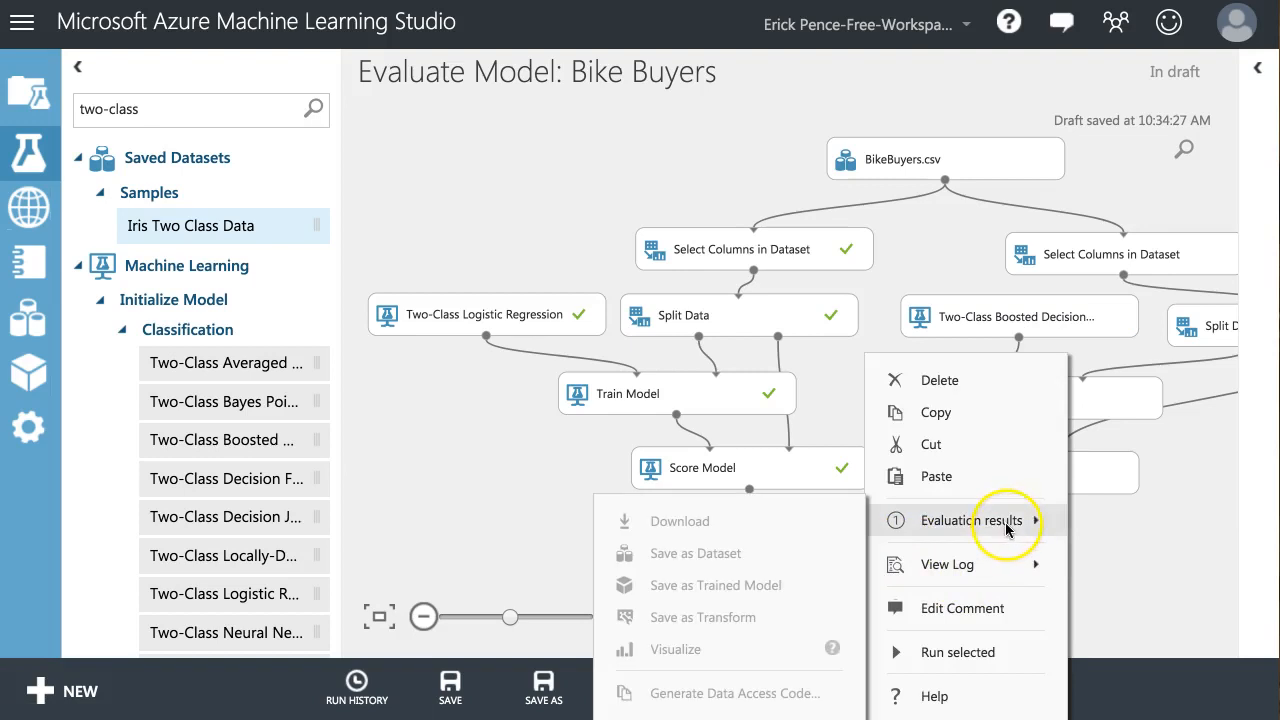
{"action": "left_click", "coordinate": [983, 652]}
- Inspect the label column chosen in the Train Model modules of both branches
{"action": "left_click", "coordinate": [282, 108]}
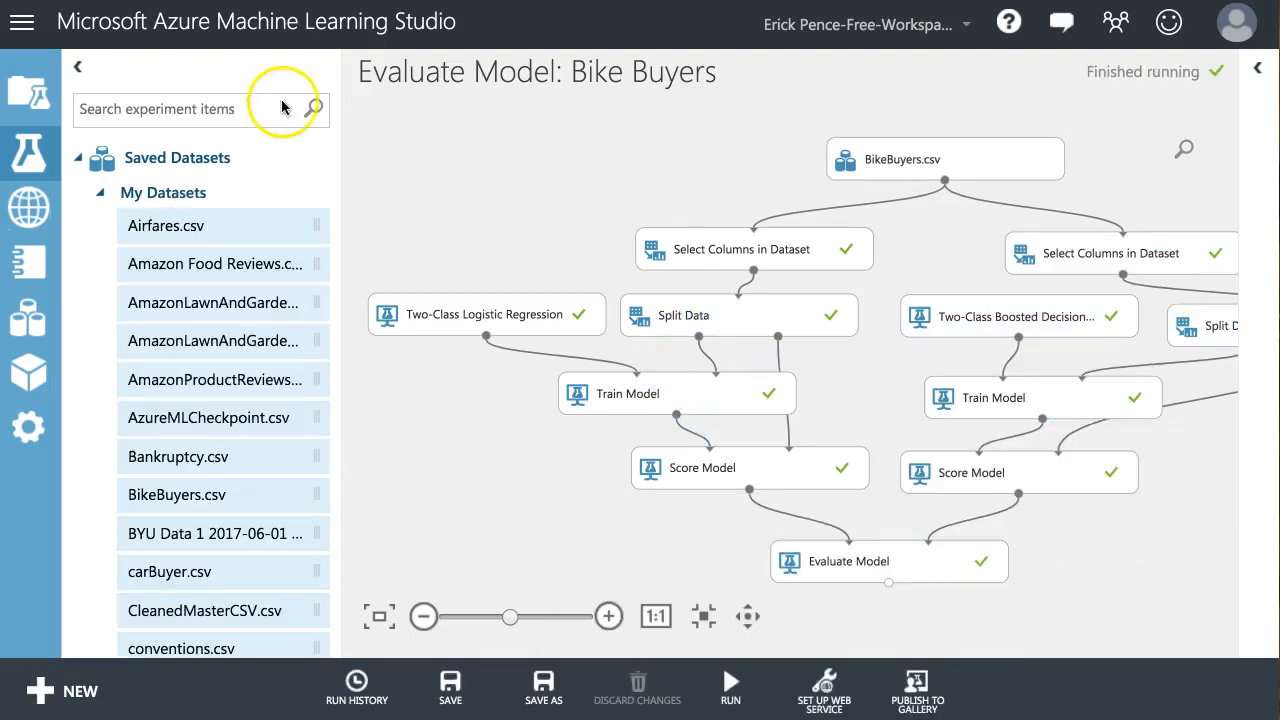
{"action": "left_click", "coordinate": [78, 69]}
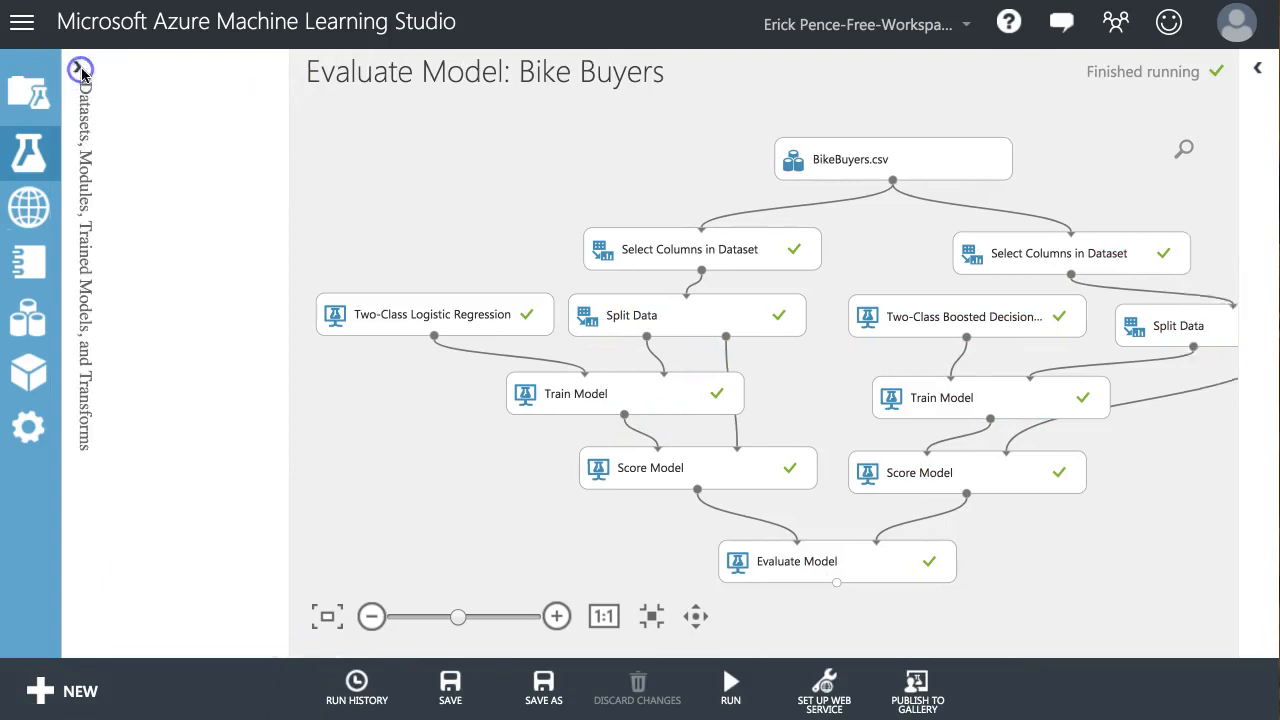
{"action": "left_click", "coordinate": [781, 392]}
{"action": "left_click", "coordinate": [448, 399]}
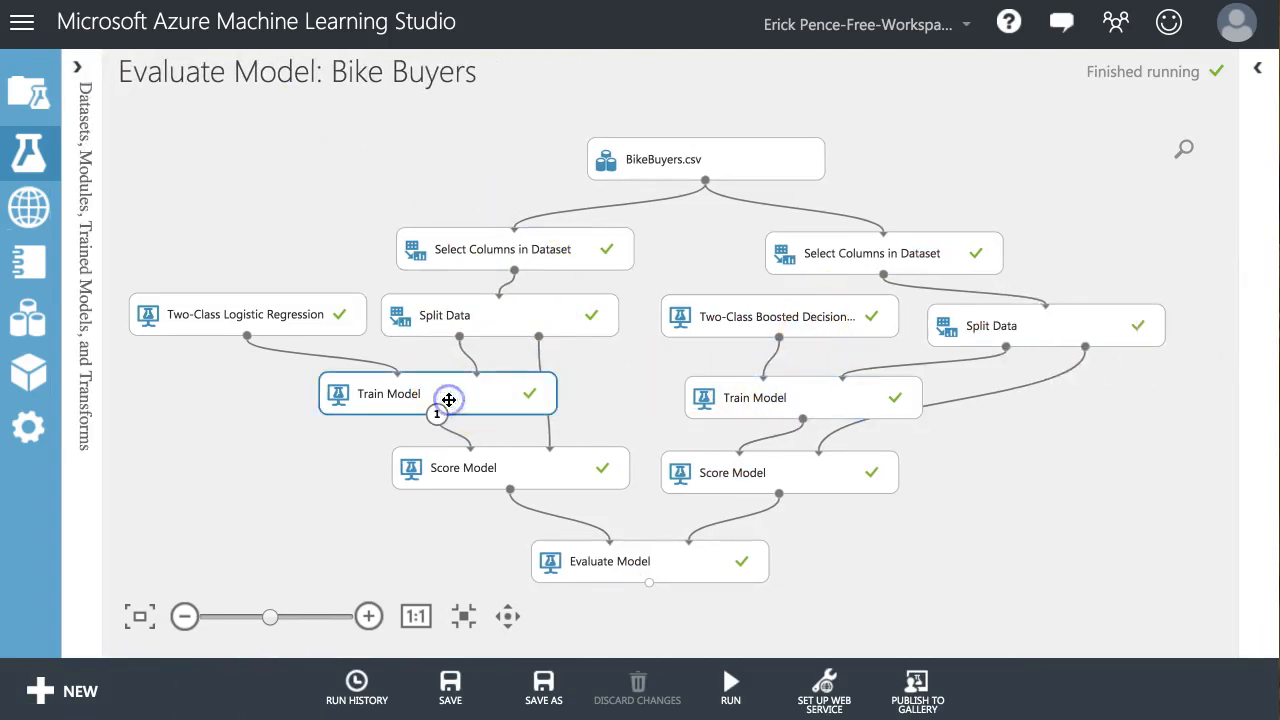
{"action": "left_click", "coordinate": [702, 392]}
{"action": "left_click", "coordinate": [1257, 72]}
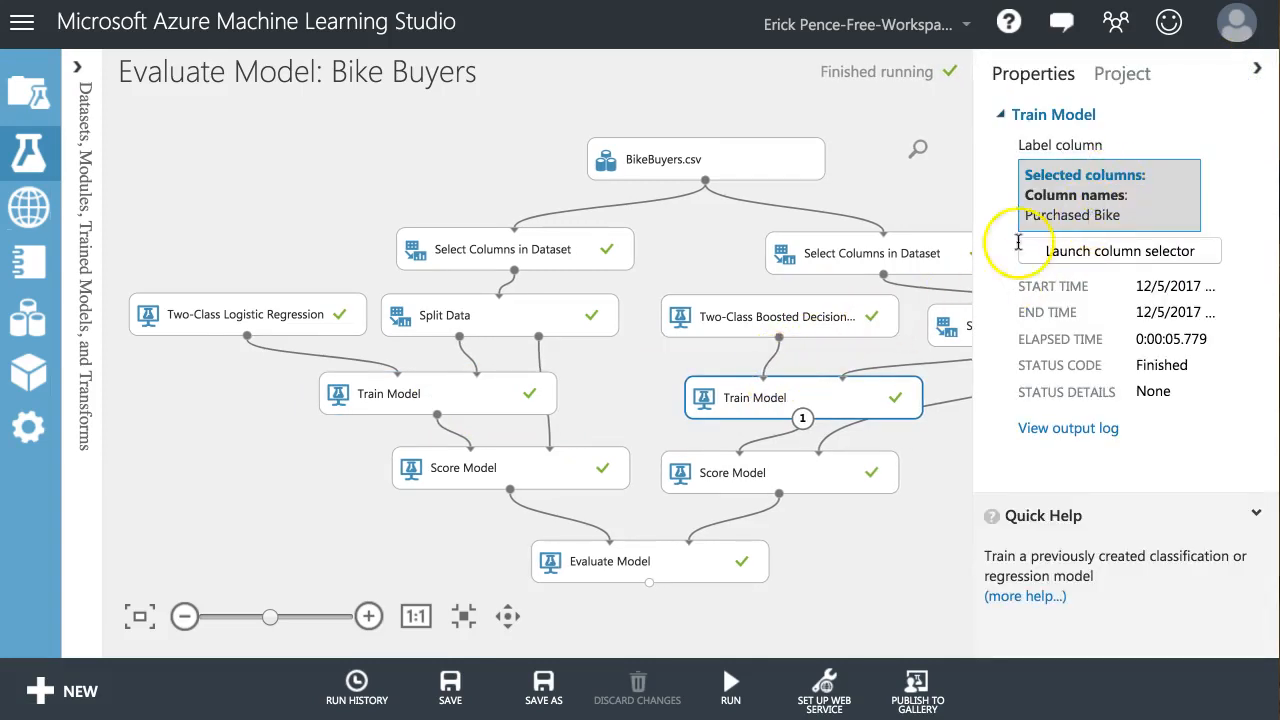
{"action": "left_click", "coordinate": [535, 394]}
- Visualize the evaluation results of the Evaluate Model module
{"action": "left_click", "coordinate": [665, 560]}
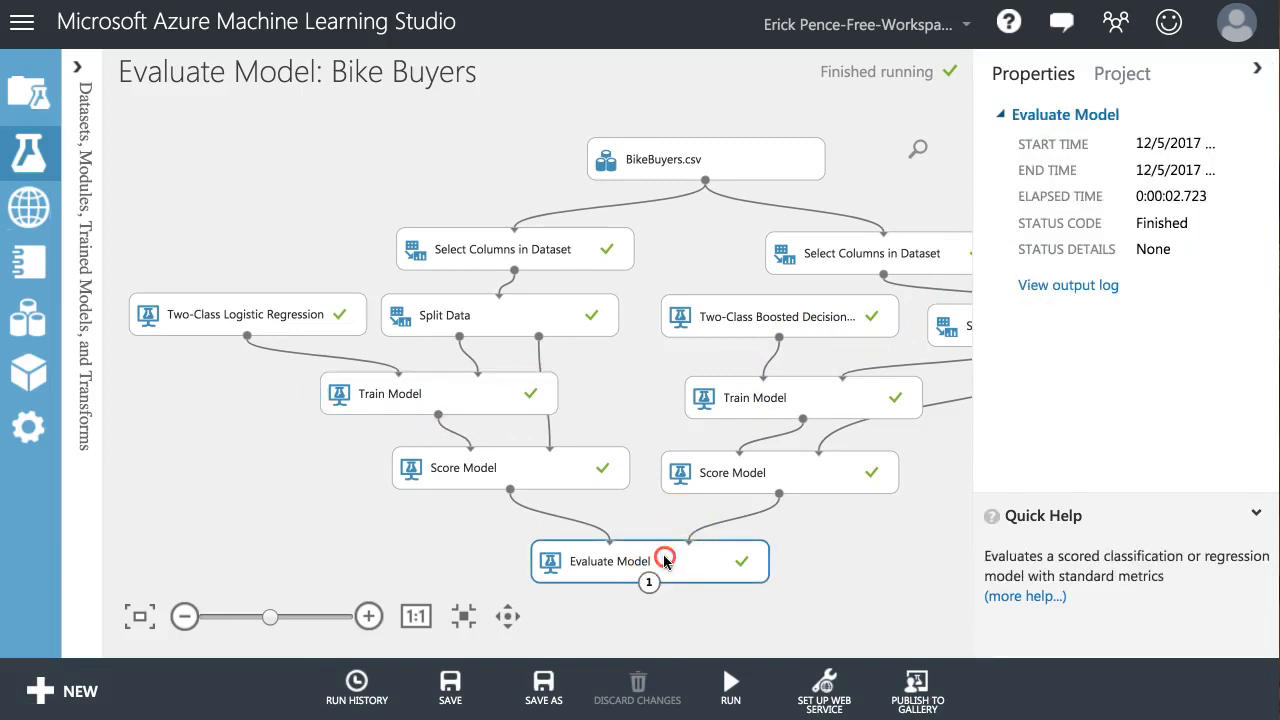
{"action": "right_click", "coordinate": [665, 560]}
{"action": "mouse_move", "coordinate": [776, 521]}
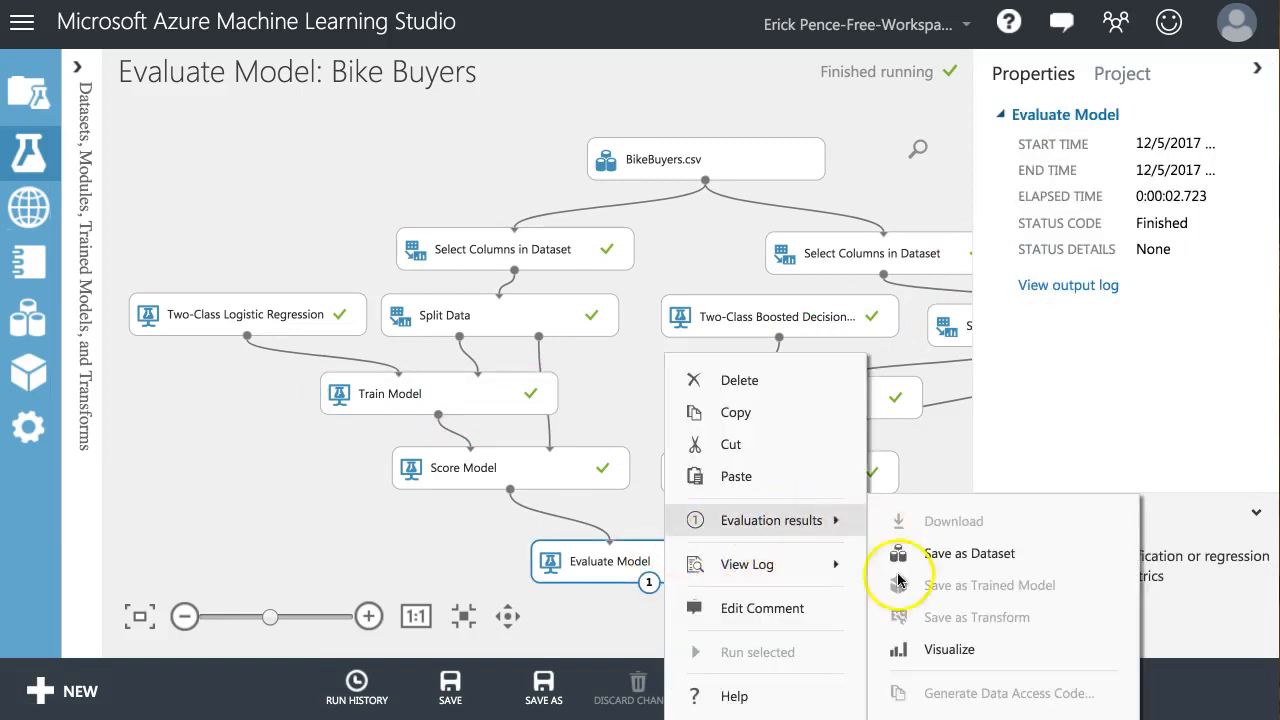
{"action": "left_click", "coordinate": [905, 649]}
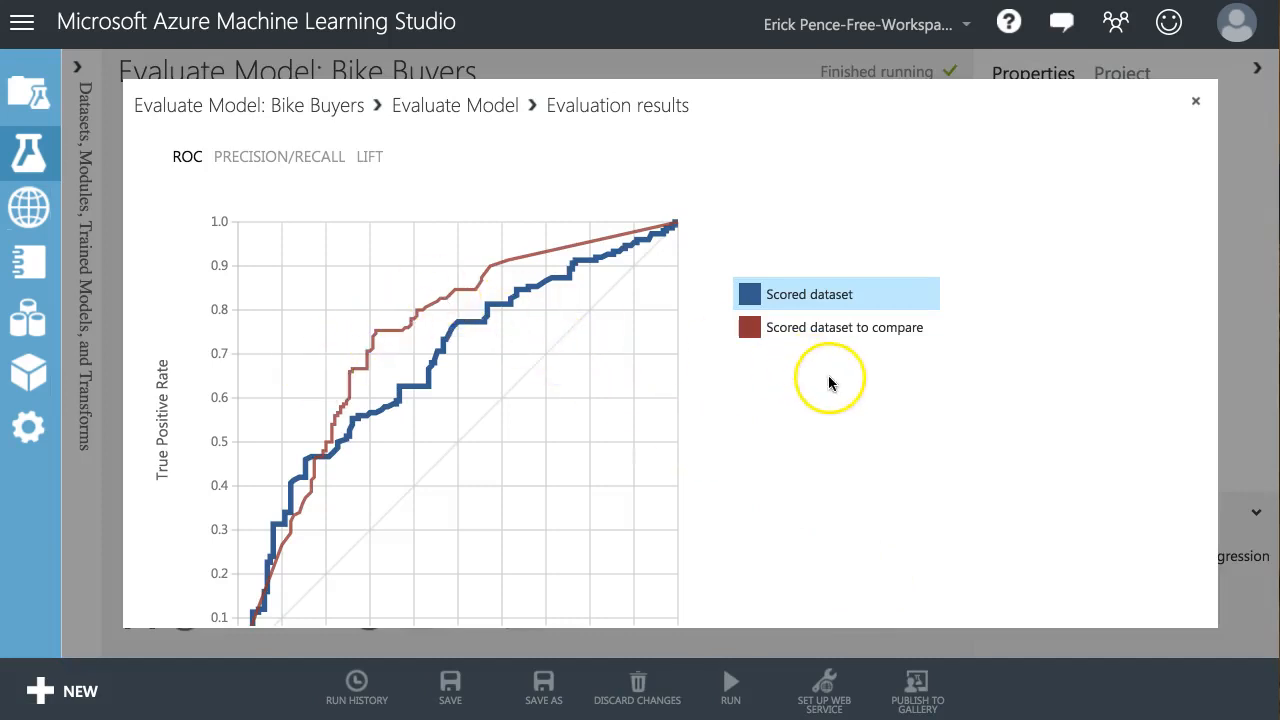
- Compare the ROC curves of the scored dataset and the scored dataset to compare
{"action": "scroll", "coordinate": [790, 386], "scroll_direction": "down", "scroll_amount": 1}
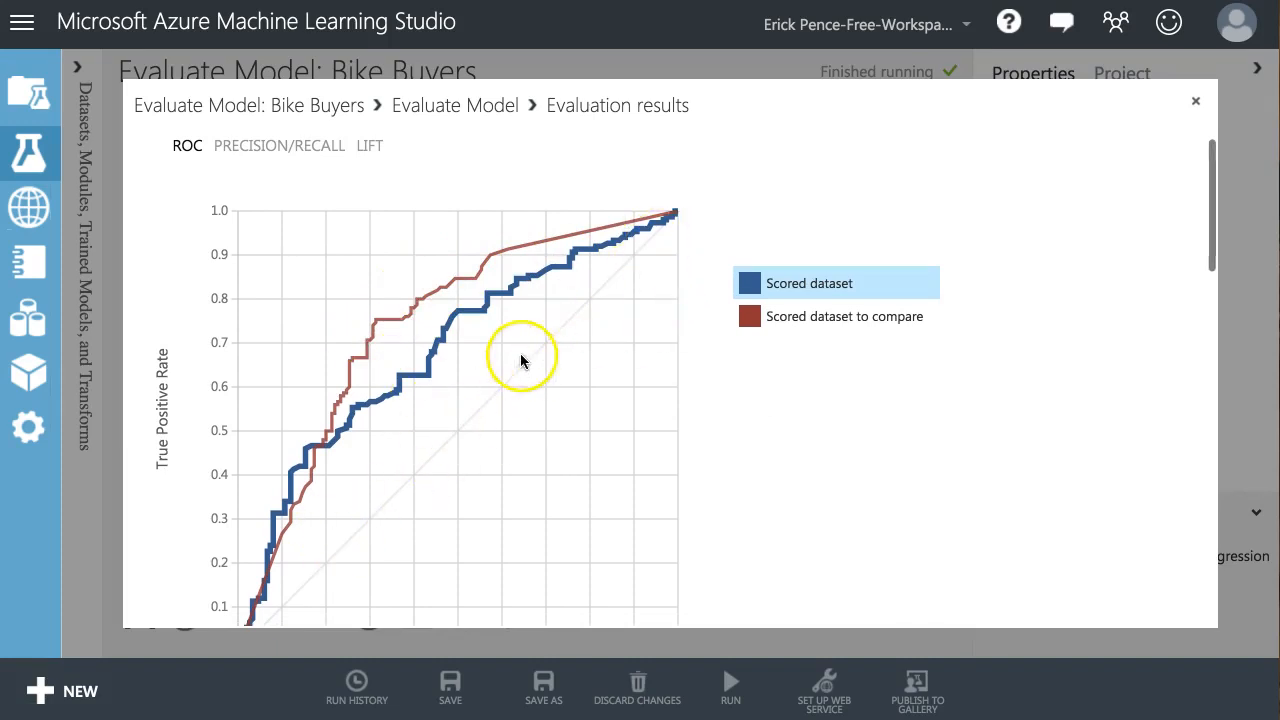
{"action": "scroll", "coordinate": [790, 422], "scroll_direction": "down", "scroll_amount": 3}
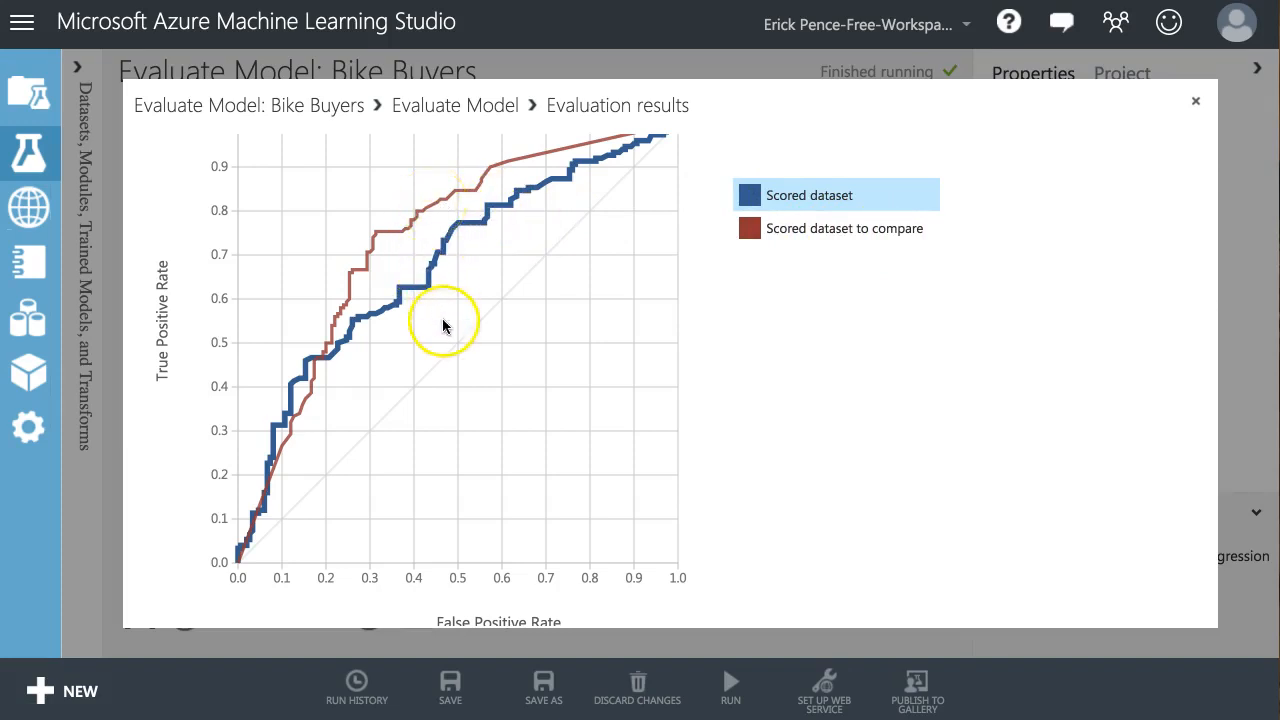
{"action": "scroll", "coordinate": [443, 318], "scroll_direction": "down", "scroll_amount": 1}
{"action": "scroll", "coordinate": [447, 327], "scroll_direction": "up", "scroll_amount": 1}
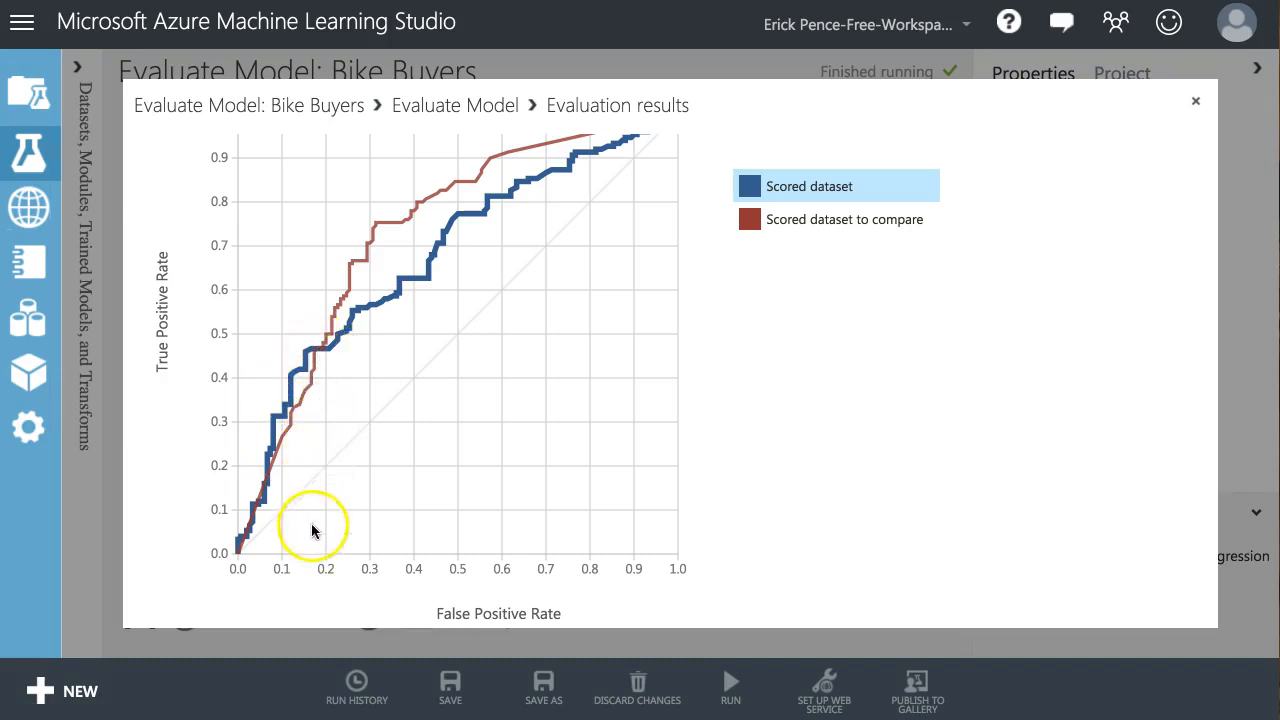
{"action": "scroll", "coordinate": [310, 360], "scroll_direction": "up", "scroll_amount": 1}
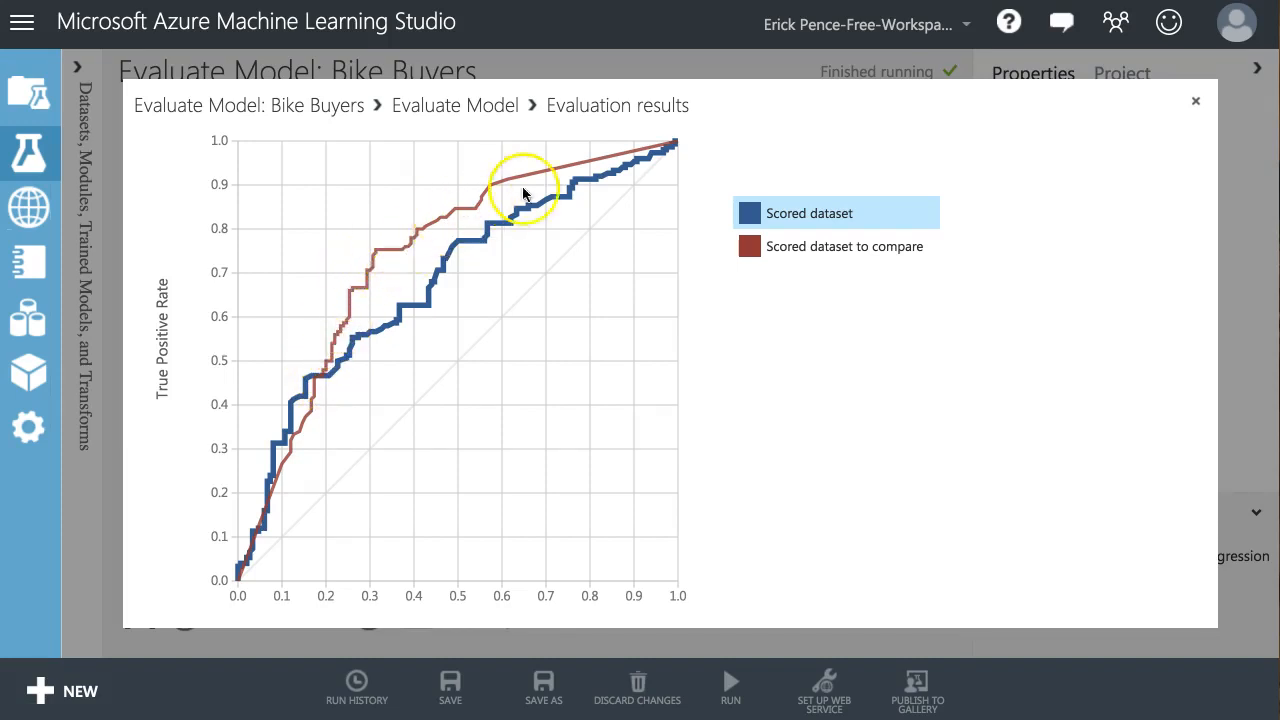
- Examine the confusion matrix, accuracy, precision, recall, F1 score, AUC and score bin table below the ROC chart
{"action": "scroll", "coordinate": [524, 407], "scroll_direction": "down", "scroll_amount": 2}
{"action": "scroll", "coordinate": [524, 401], "scroll_direction": "down", "scroll_amount": 6}
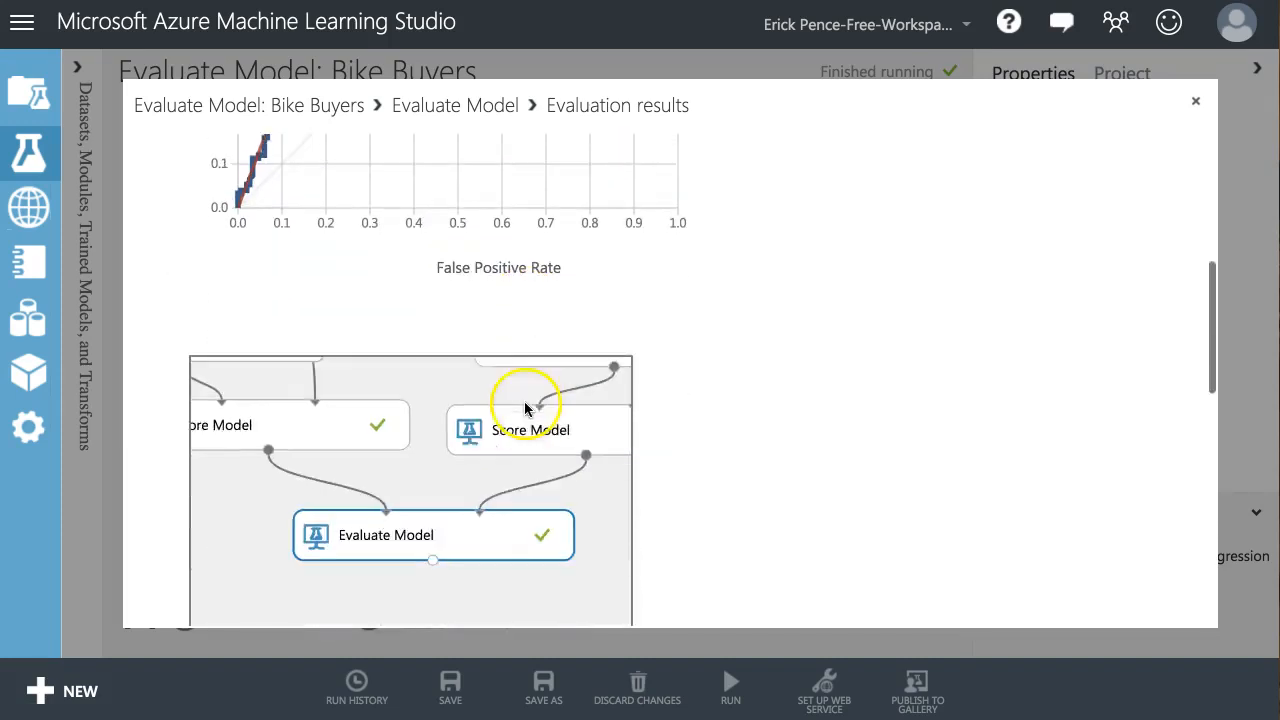
{"action": "scroll", "coordinate": [720, 389], "scroll_direction": "down", "scroll_amount": 4}
{"action": "scroll", "coordinate": [700, 395], "scroll_direction": "down", "scroll_amount": 5}
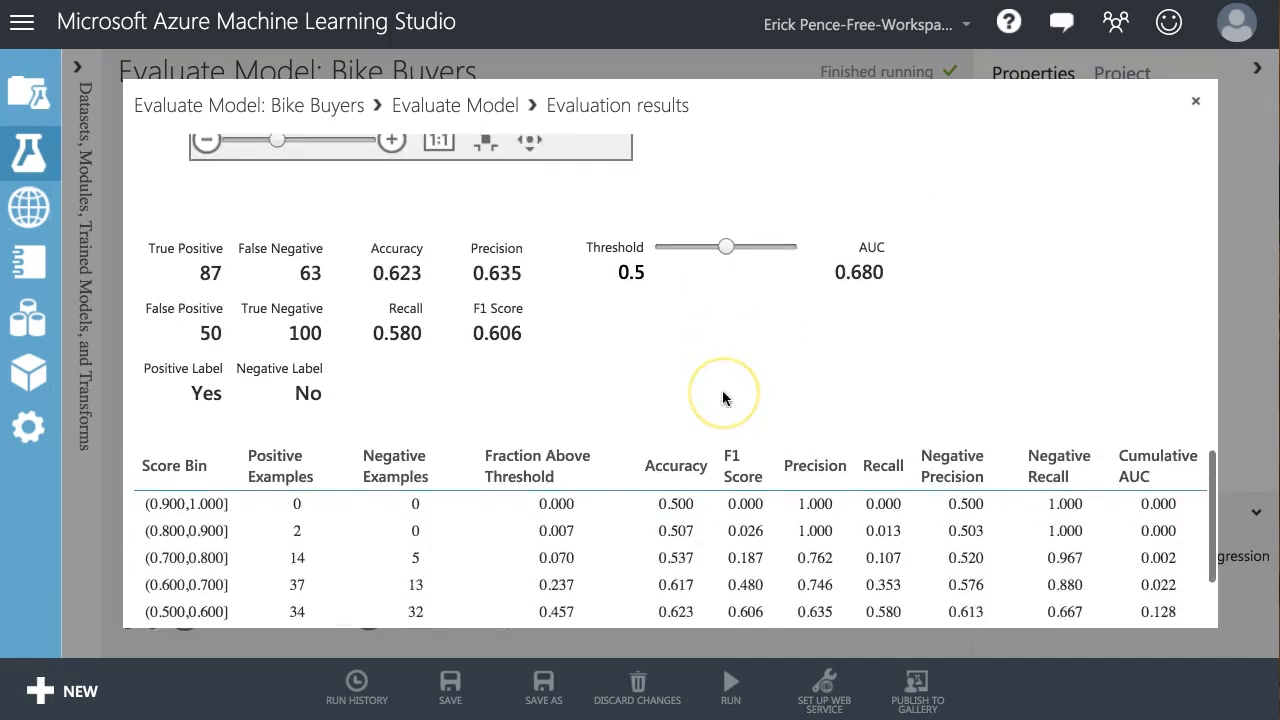
{"action": "scroll", "coordinate": [630, 448], "scroll_direction": "up", "scroll_amount": 10}
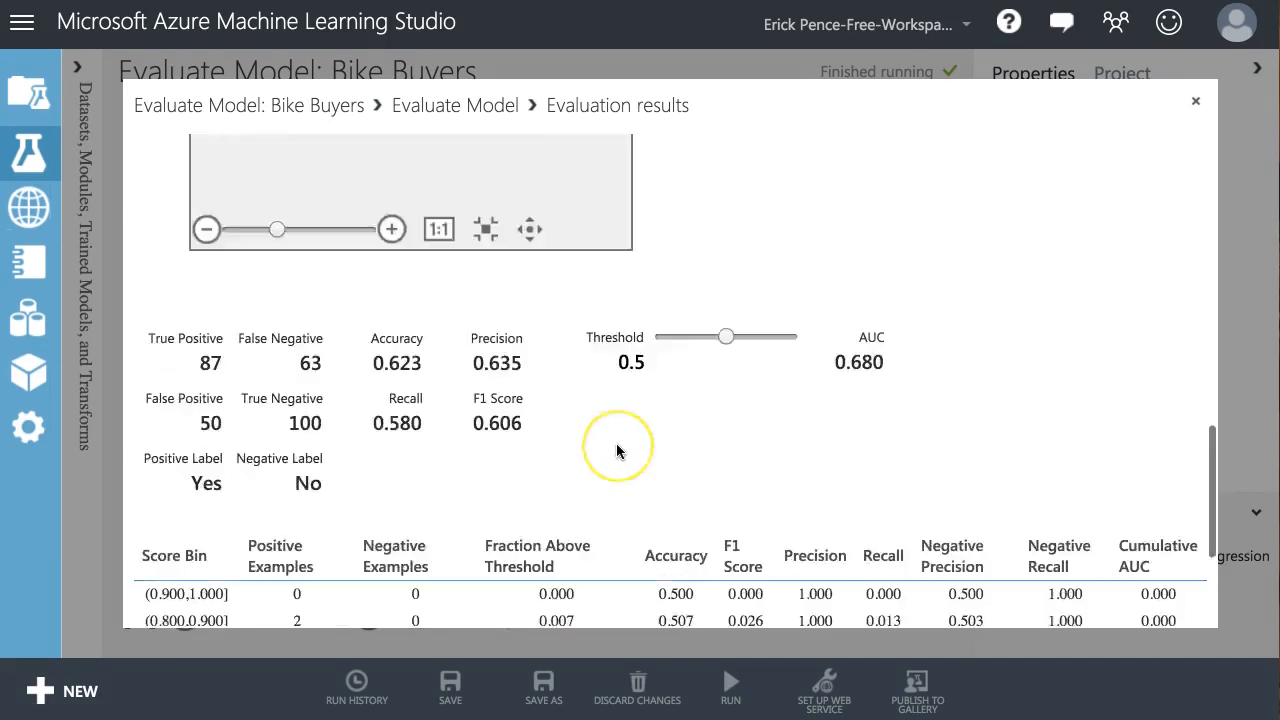
- Review the accuracy and related metrics of the scored dataset alongside its ROC curve
{"action": "scroll", "coordinate": [694, 408], "scroll_direction": "up", "scroll_amount": 1}
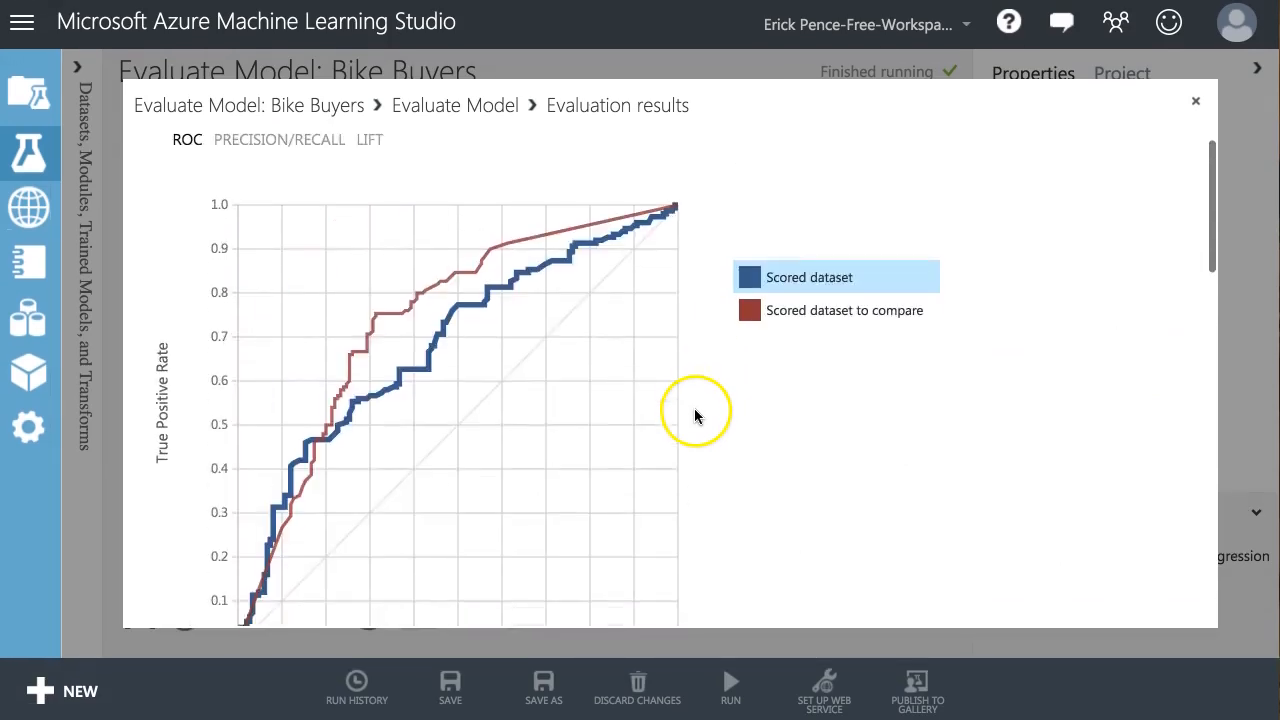
{"action": "scroll", "coordinate": [694, 408], "scroll_direction": "down", "scroll_amount": 5}
{"action": "scroll", "coordinate": [400, 265], "scroll_direction": "up", "scroll_amount": 1}
{"action": "scroll", "coordinate": [400, 265], "scroll_direction": "up", "scroll_amount": 1}
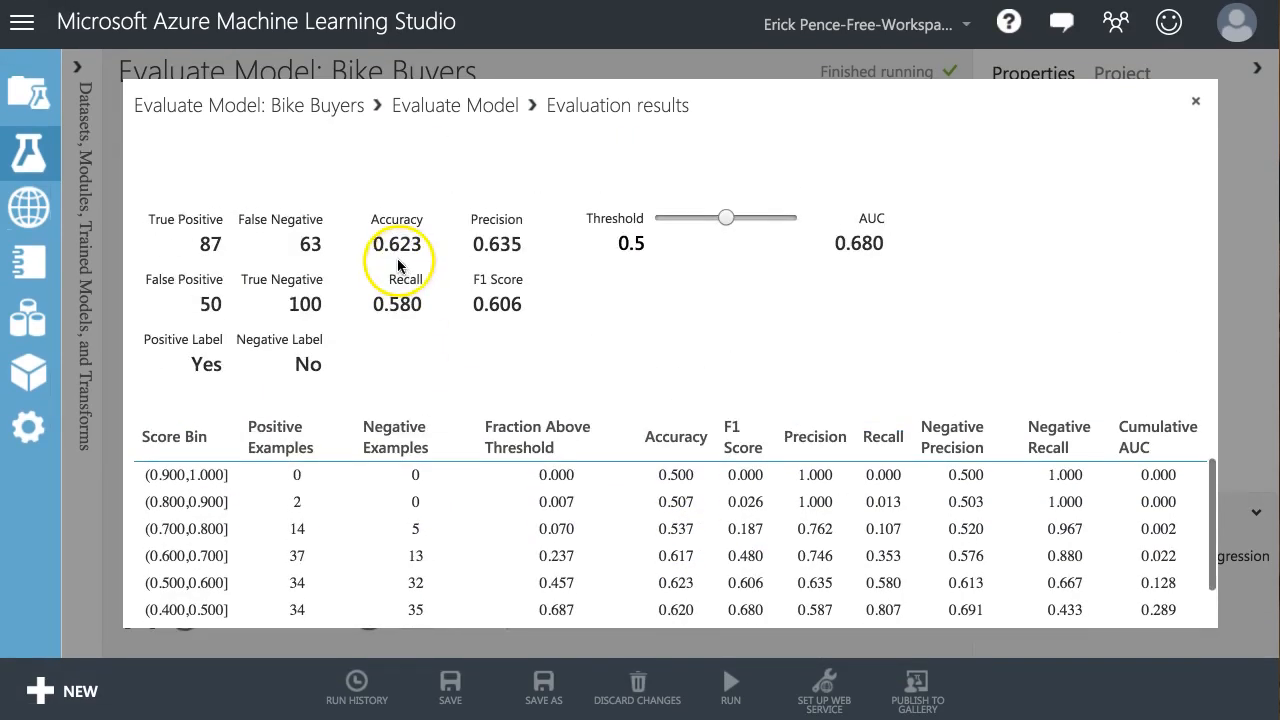
{"action": "scroll", "coordinate": [424, 272], "scroll_direction": "up", "scroll_amount": 5}
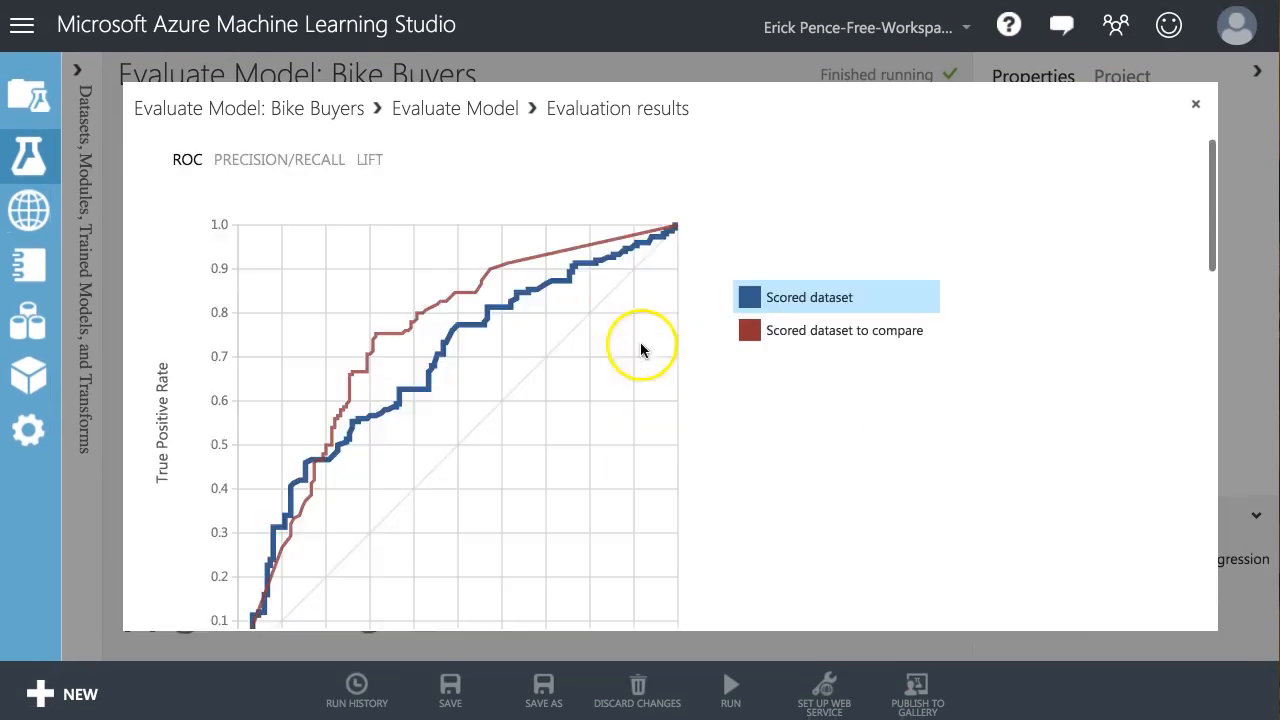
- Examine the metrics and ROC curve of the scored dataset to compare, and close the evaluation results
{"action": "left_click", "coordinate": [788, 335]}
{"action": "scroll", "coordinate": [787, 411], "scroll_direction": "down", "scroll_amount": 5}
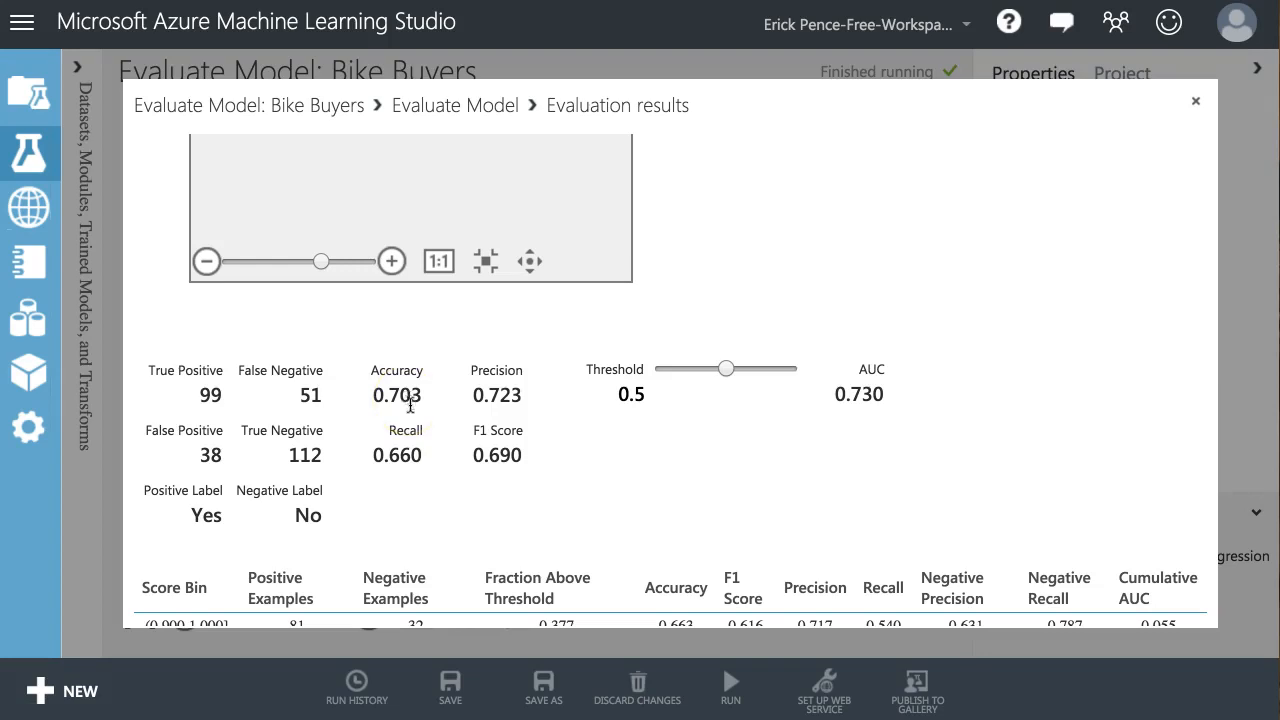
{"action": "scroll", "coordinate": [312, 476], "scroll_direction": "down", "scroll_amount": 3}
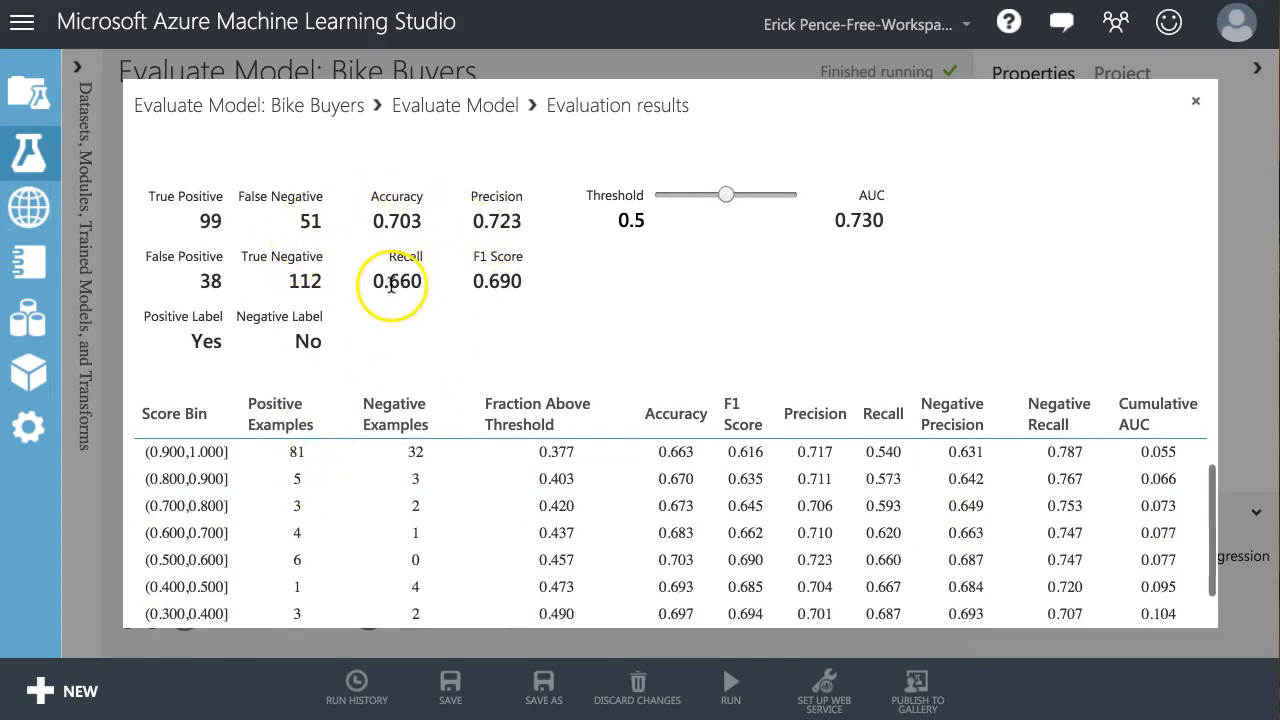
{"action": "scroll", "coordinate": [390, 280], "scroll_direction": "up", "scroll_amount": 2}
{"action": "scroll", "coordinate": [391, 351], "scroll_direction": "up", "scroll_amount": 3}
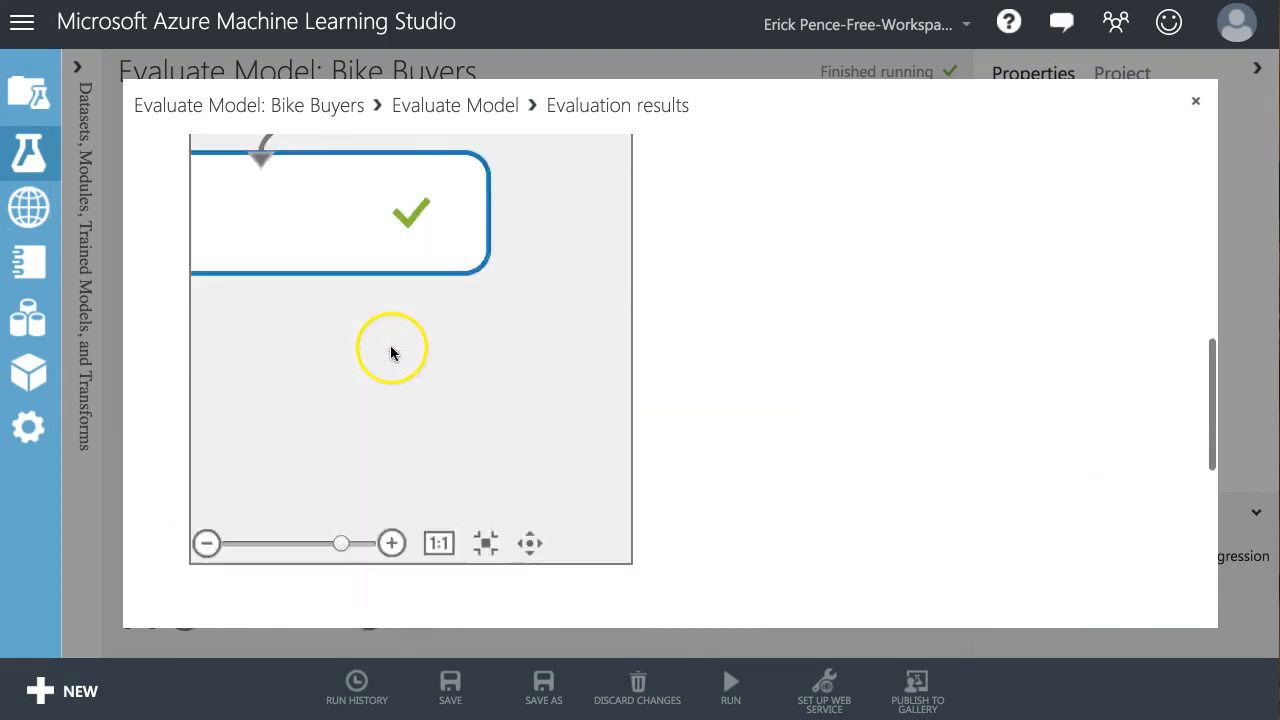
{"action": "scroll", "coordinate": [805, 383], "scroll_direction": "up", "scroll_amount": 6}
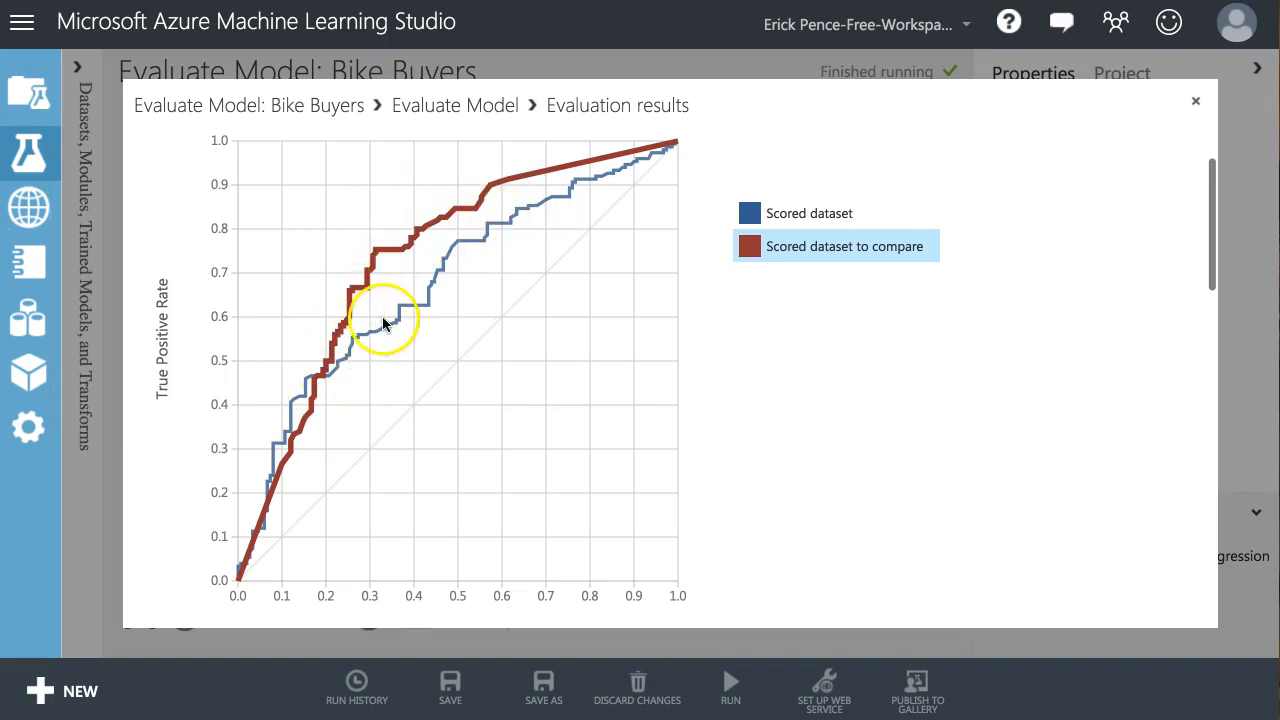
{"action": "left_click", "coordinate": [1196, 103]}
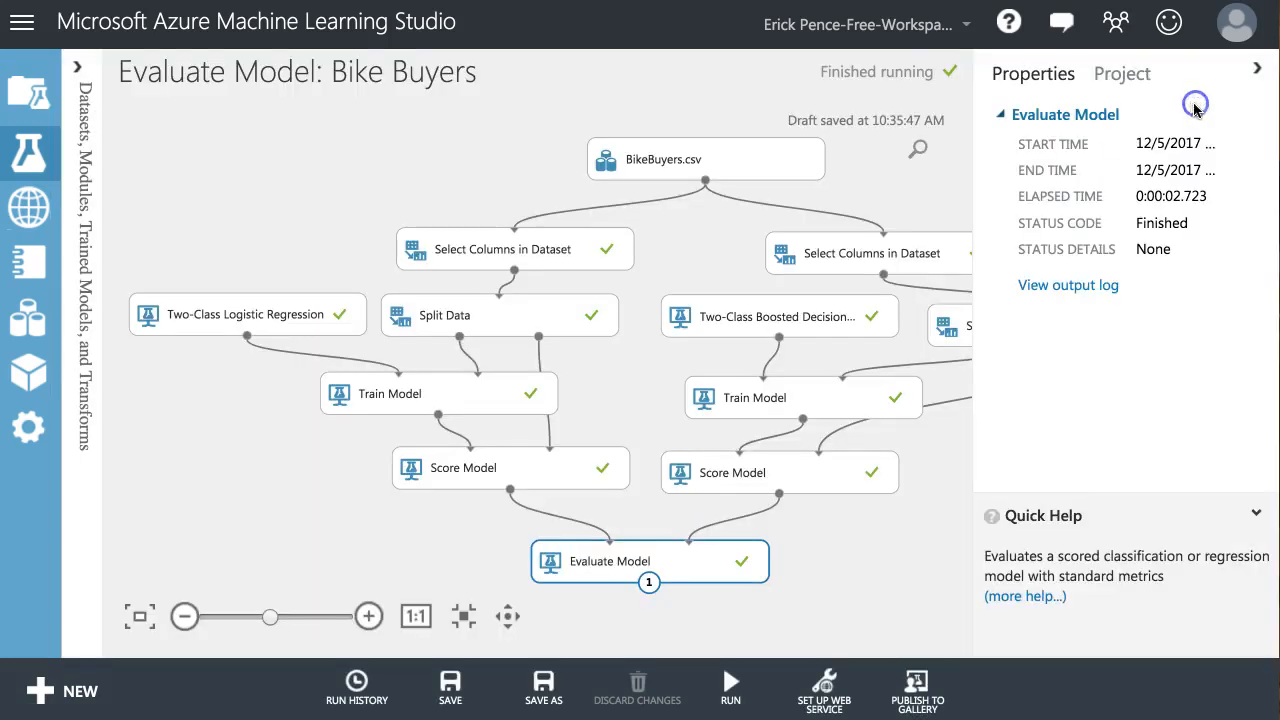
- Delete the Two-Class Boosted Decision Tree module from the second branch
{"action": "left_click", "coordinate": [740, 316]}
{"action": "right_click", "coordinate": [744, 316]}
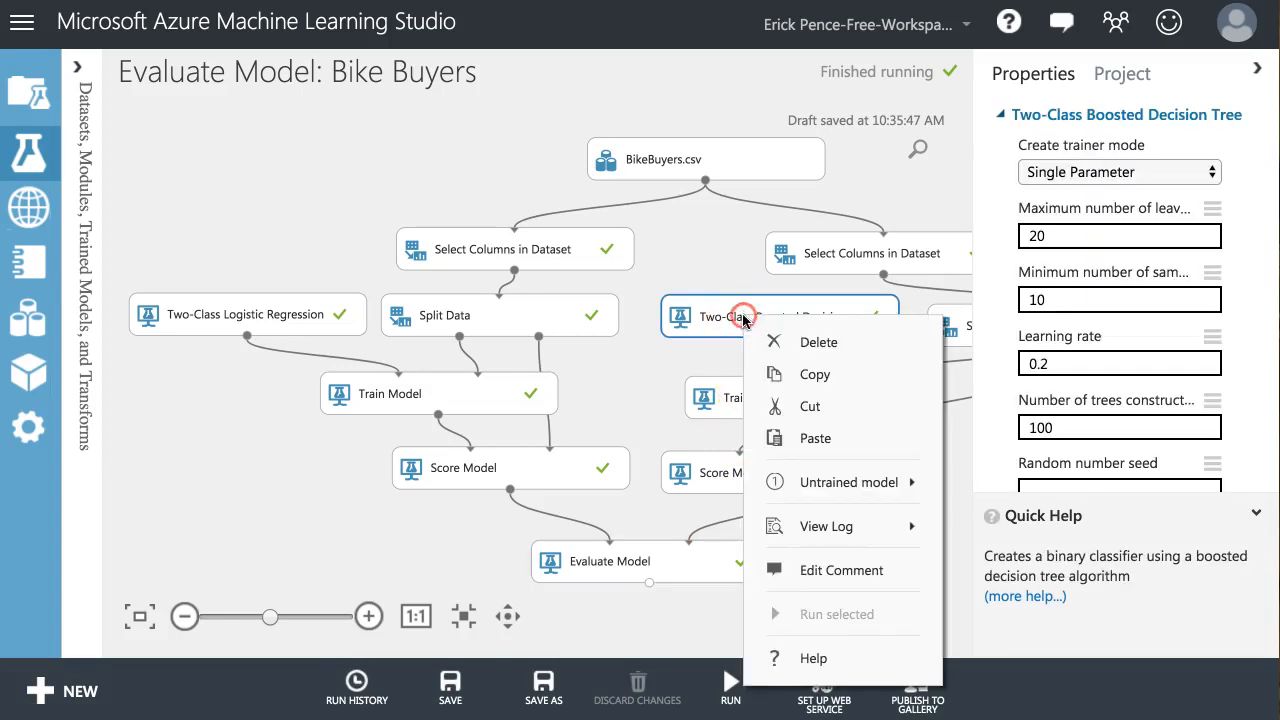
{"action": "left_click", "coordinate": [773, 343]}
- Duplicate the Two-Class Logistic Regression module into the second branch and connect it to that branch's Train Model
{"action": "right_click", "coordinate": [233, 320]}
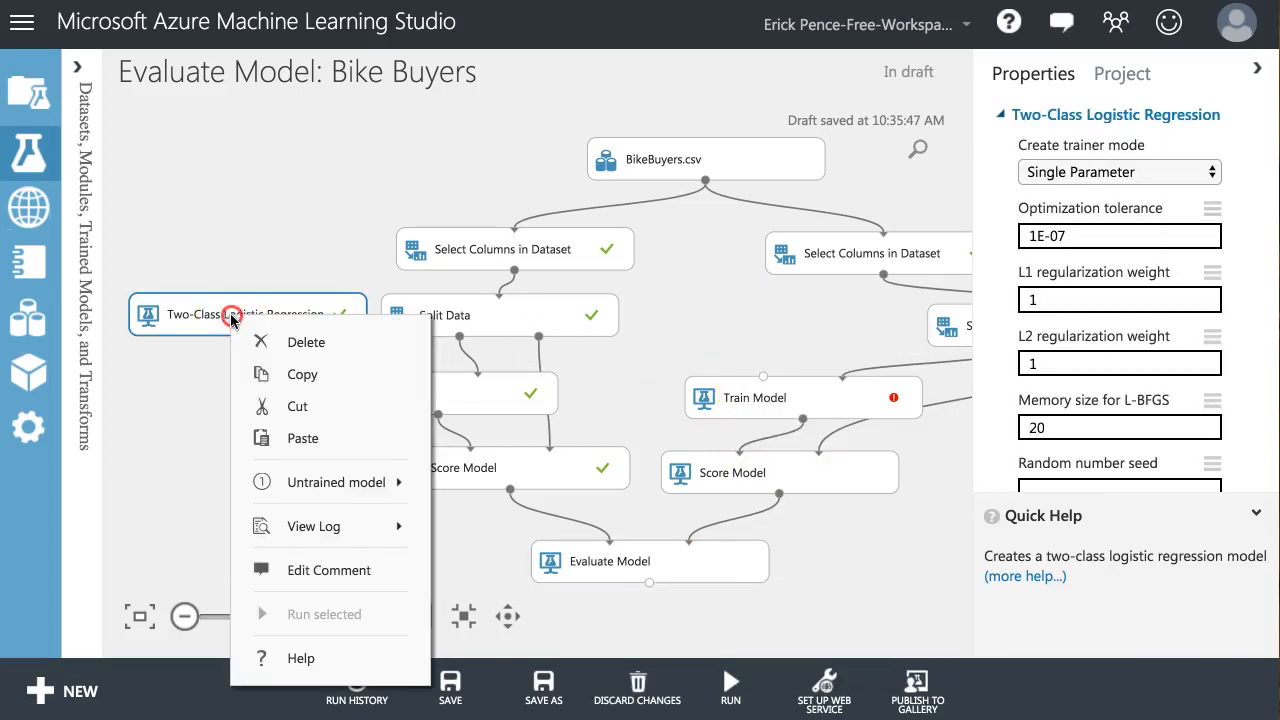
{"action": "left_click", "coordinate": [270, 376]}
{"action": "right_click", "coordinate": [698, 300]}
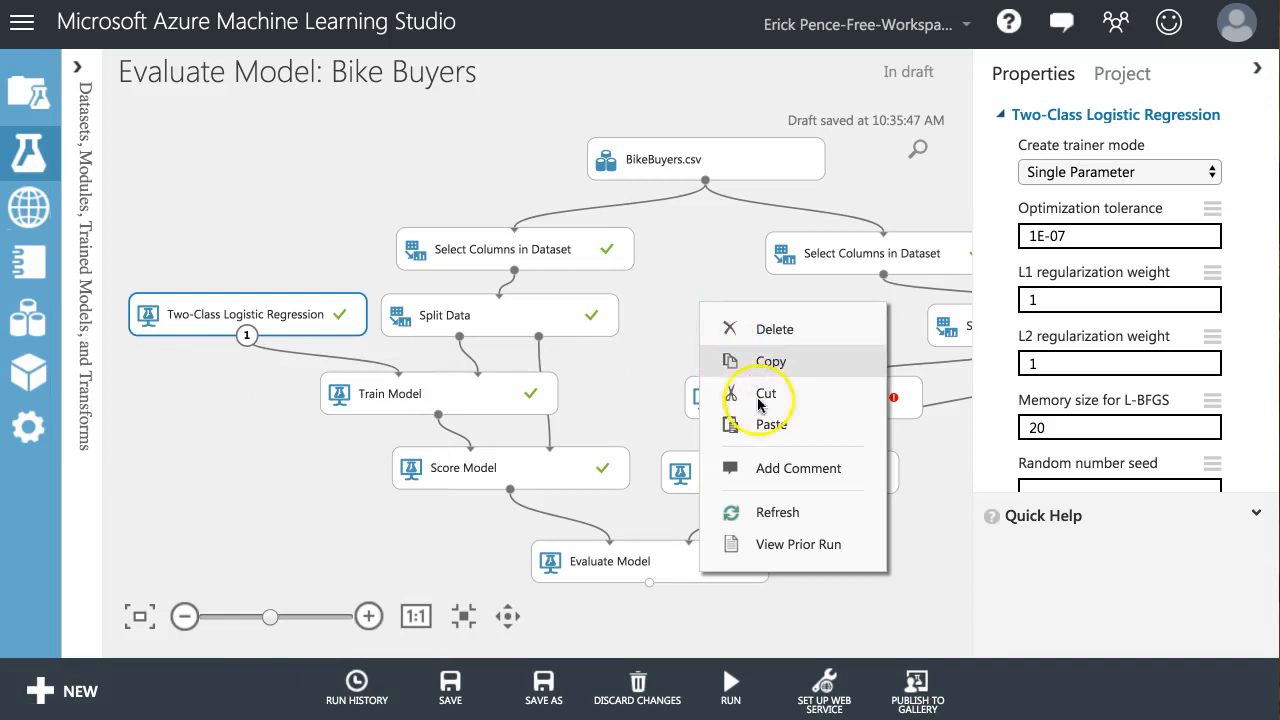
{"action": "left_click", "coordinate": [734, 426]}
{"action": "left_click_drag", "start_coordinate": [280, 334], "coordinate": [772, 395]}
- Replace the Education column with EducationNumeric in the second branch's Select Columns in Dataset module
{"action": "left_click", "coordinate": [829, 264]}
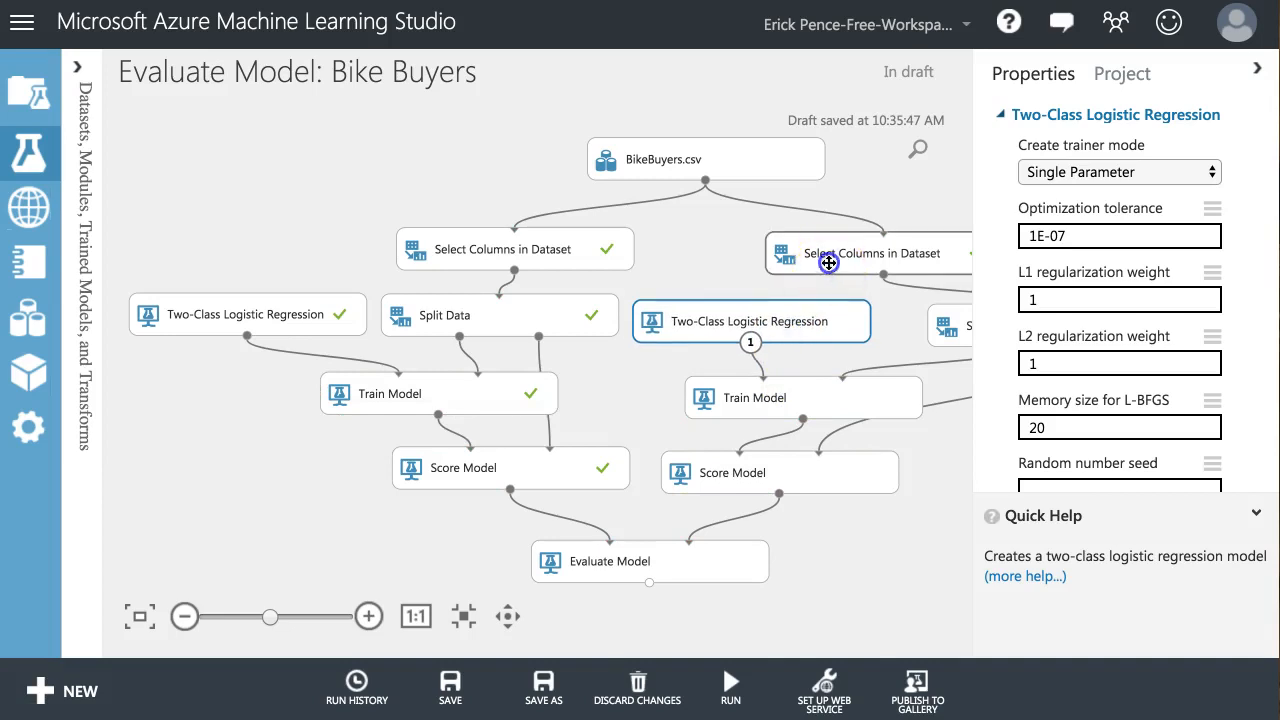
{"action": "left_click", "coordinate": [1100, 316]}
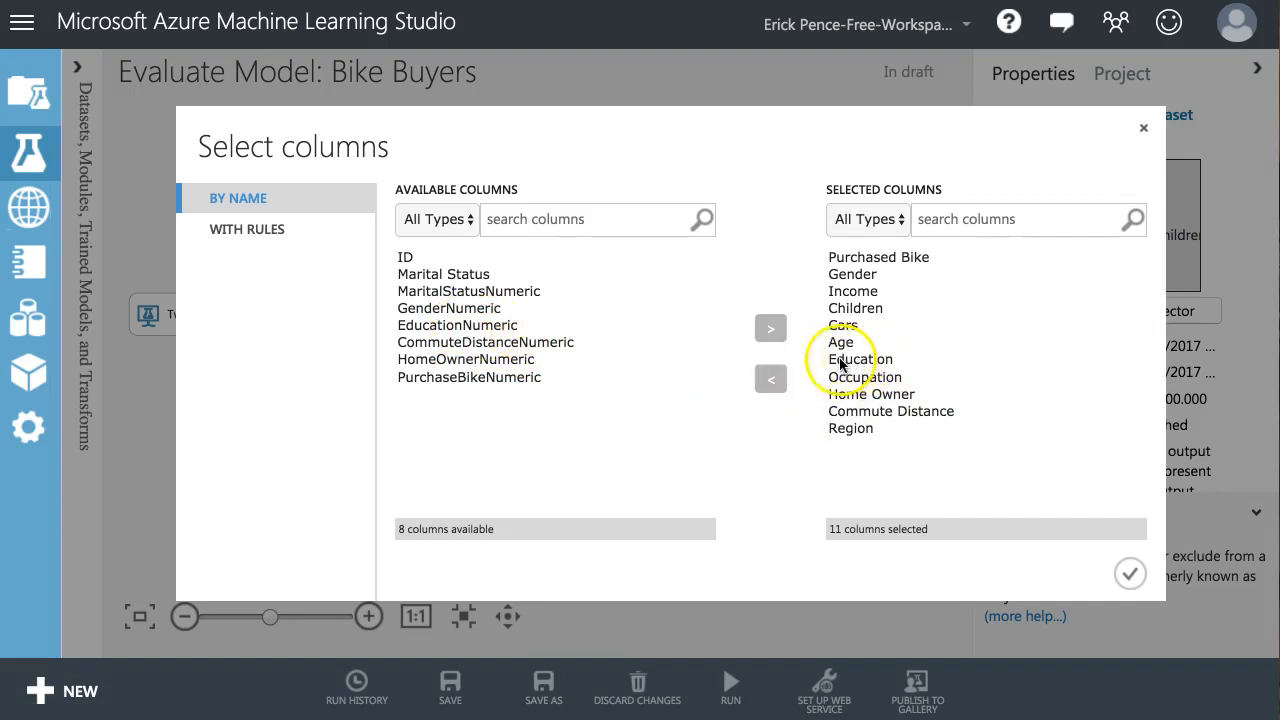
{"action": "left_click", "coordinate": [490, 327]}
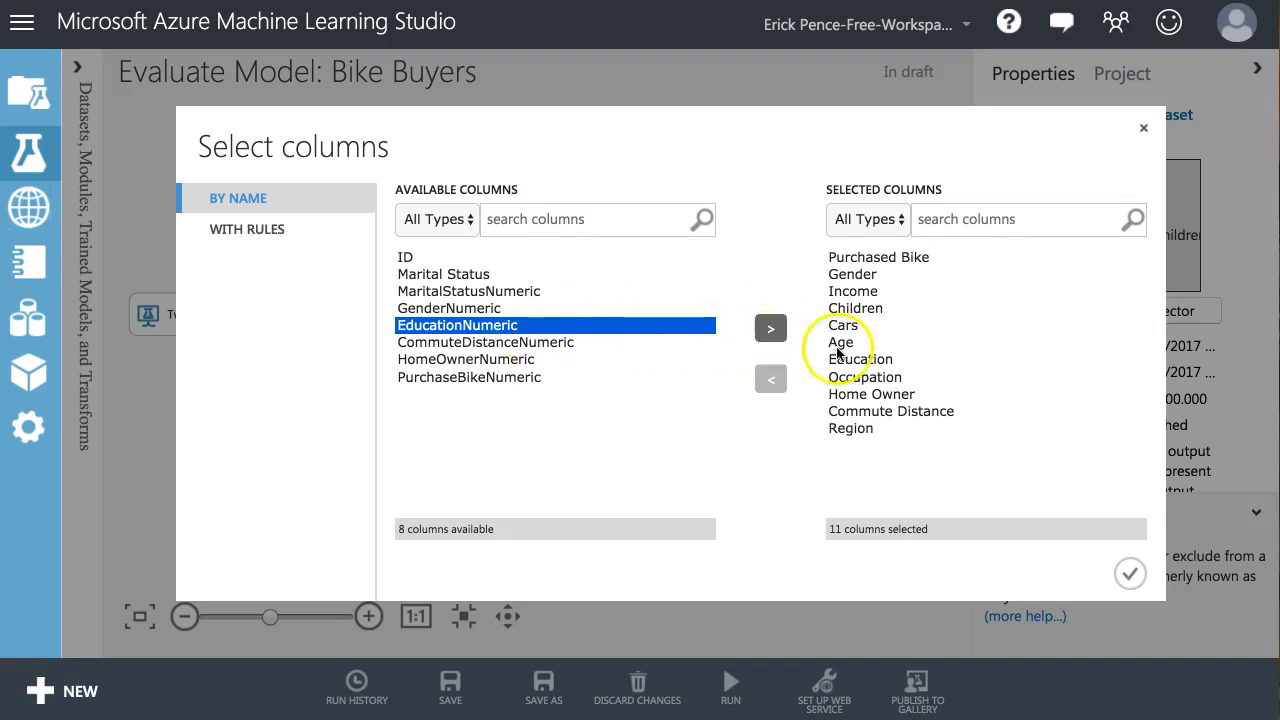
{"action": "left_click", "coordinate": [870, 361]}
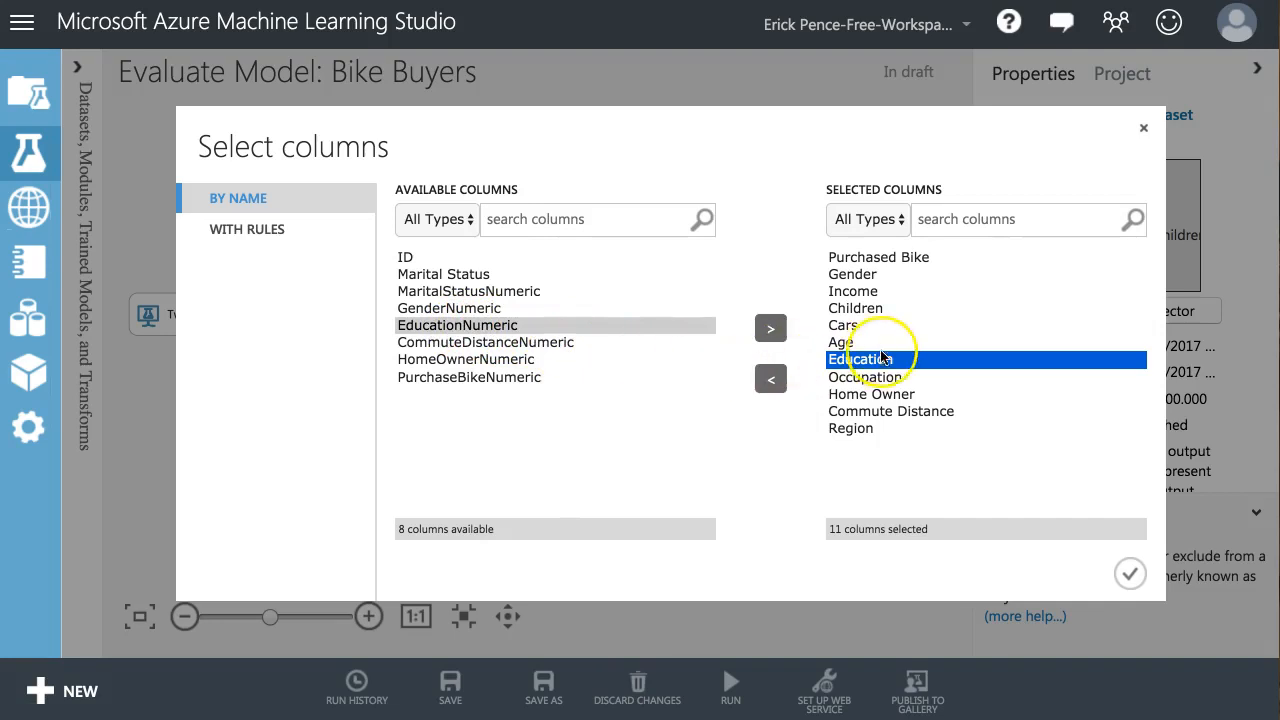
{"action": "left_click", "coordinate": [772, 381]}
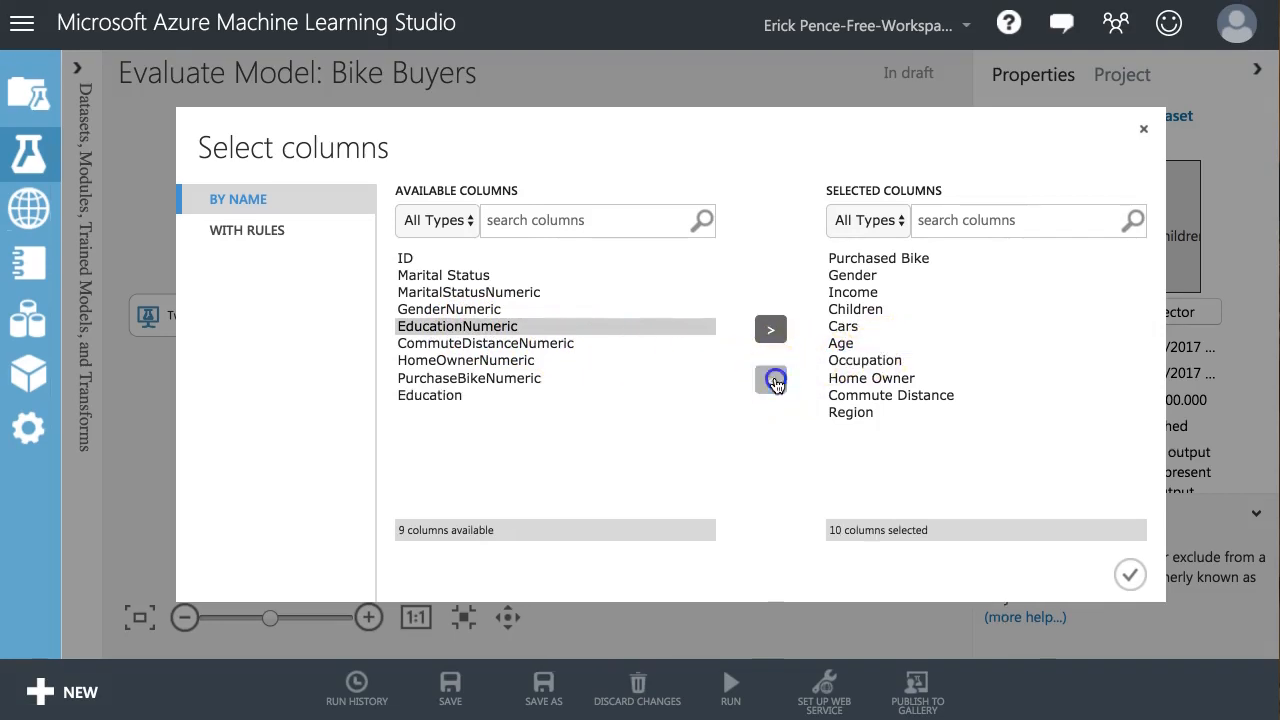
{"action": "left_click", "coordinate": [444, 324]}
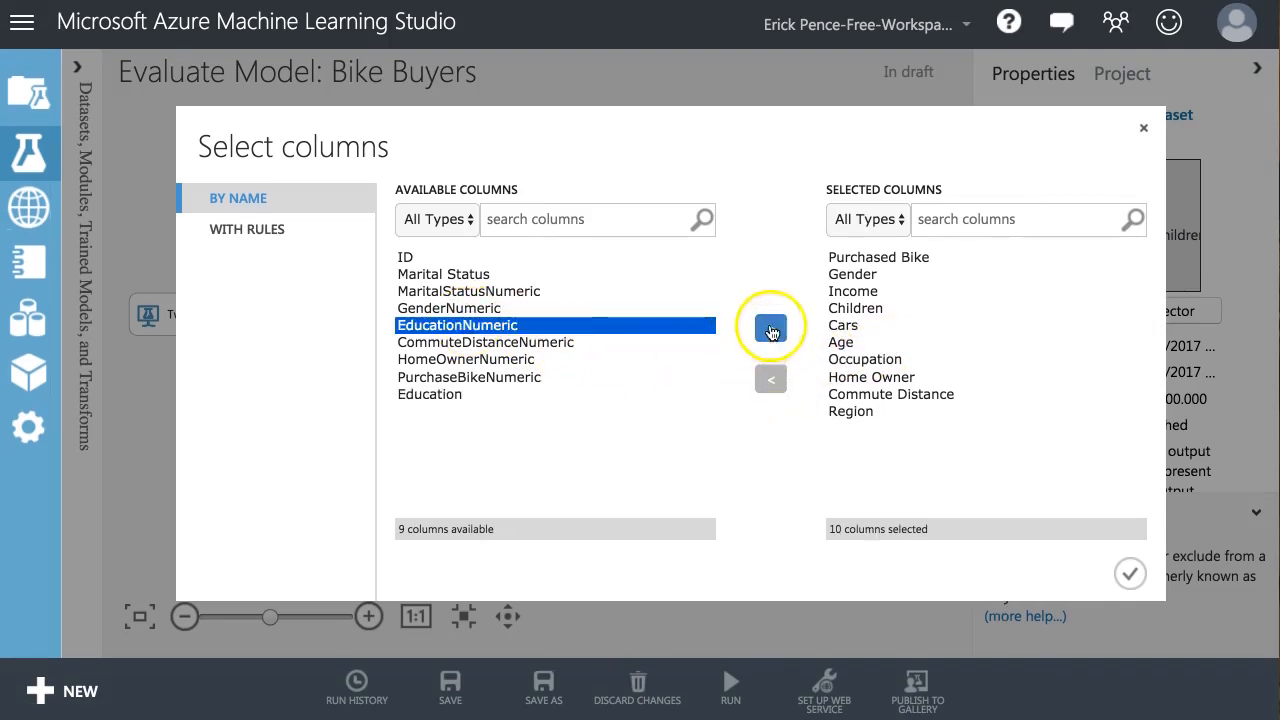
{"action": "left_click", "coordinate": [771, 328]}
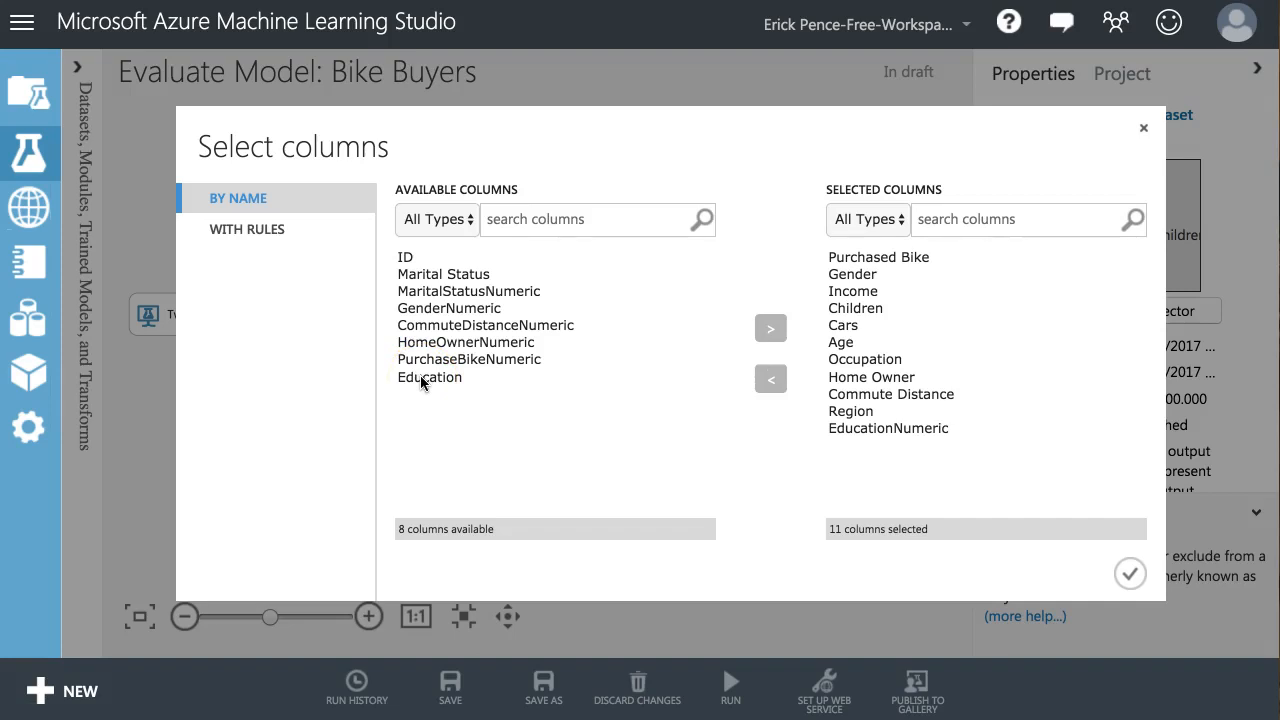
{"action": "left_click", "coordinate": [905, 430]}
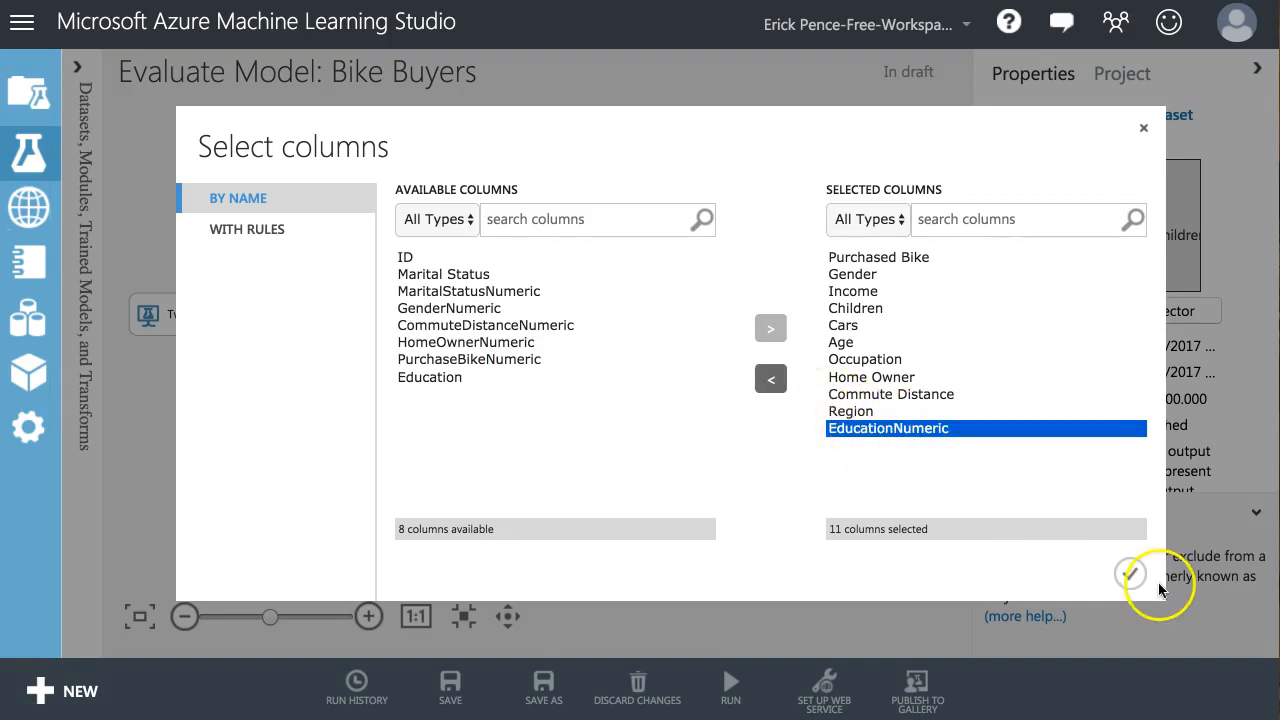
{"action": "left_click", "coordinate": [1128, 575]}
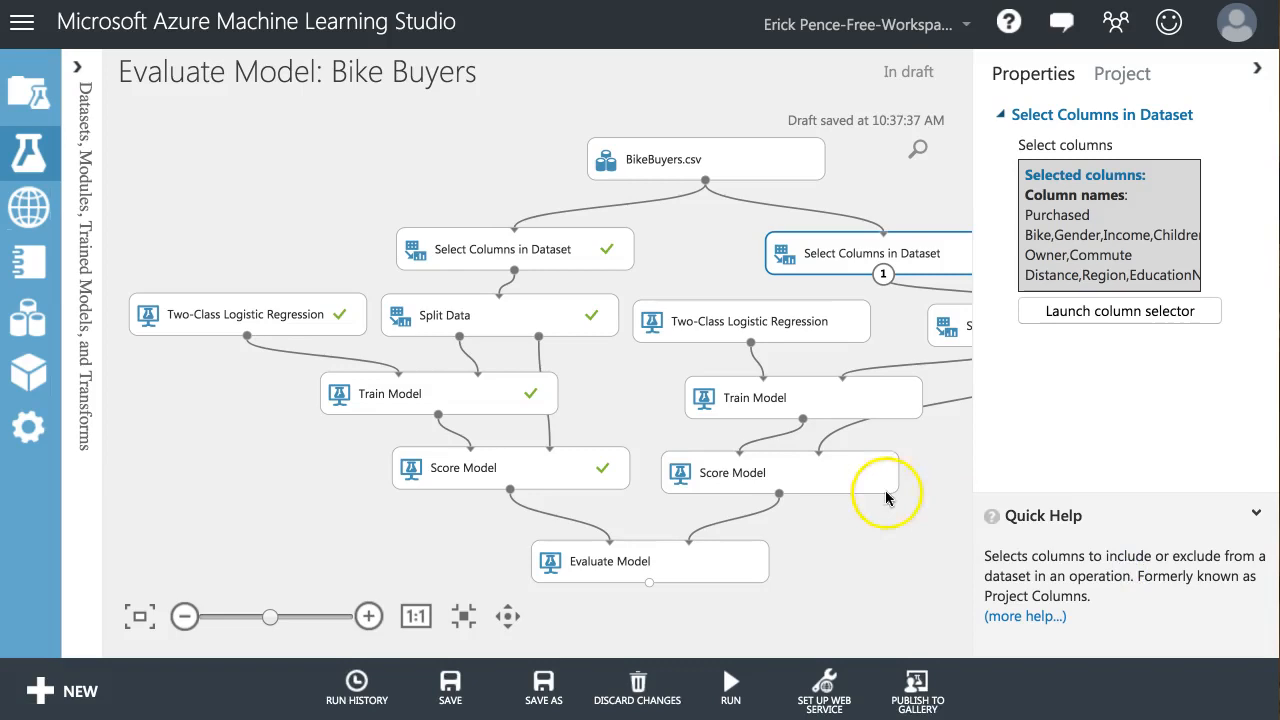
- Run the Evaluate Model module with its upstream modules and visualize the new evaluation results
{"action": "right_click", "coordinate": [703, 556]}
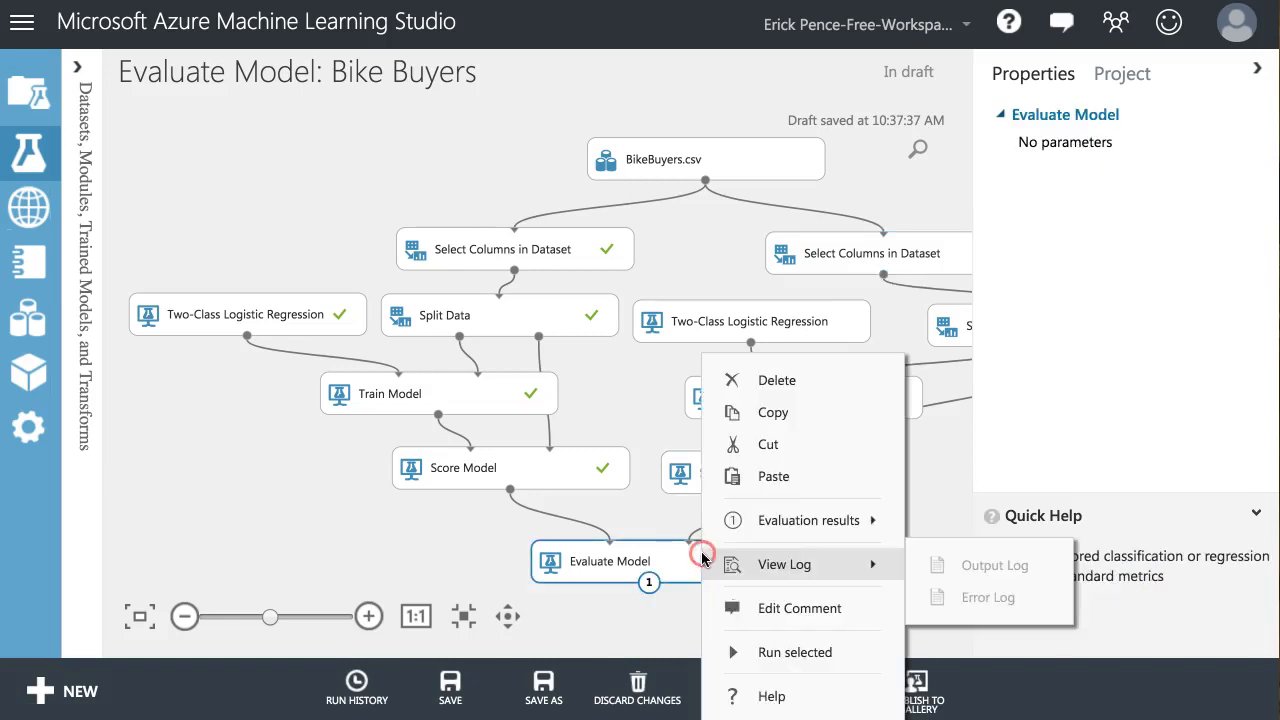
{"action": "left_click", "coordinate": [790, 651]}
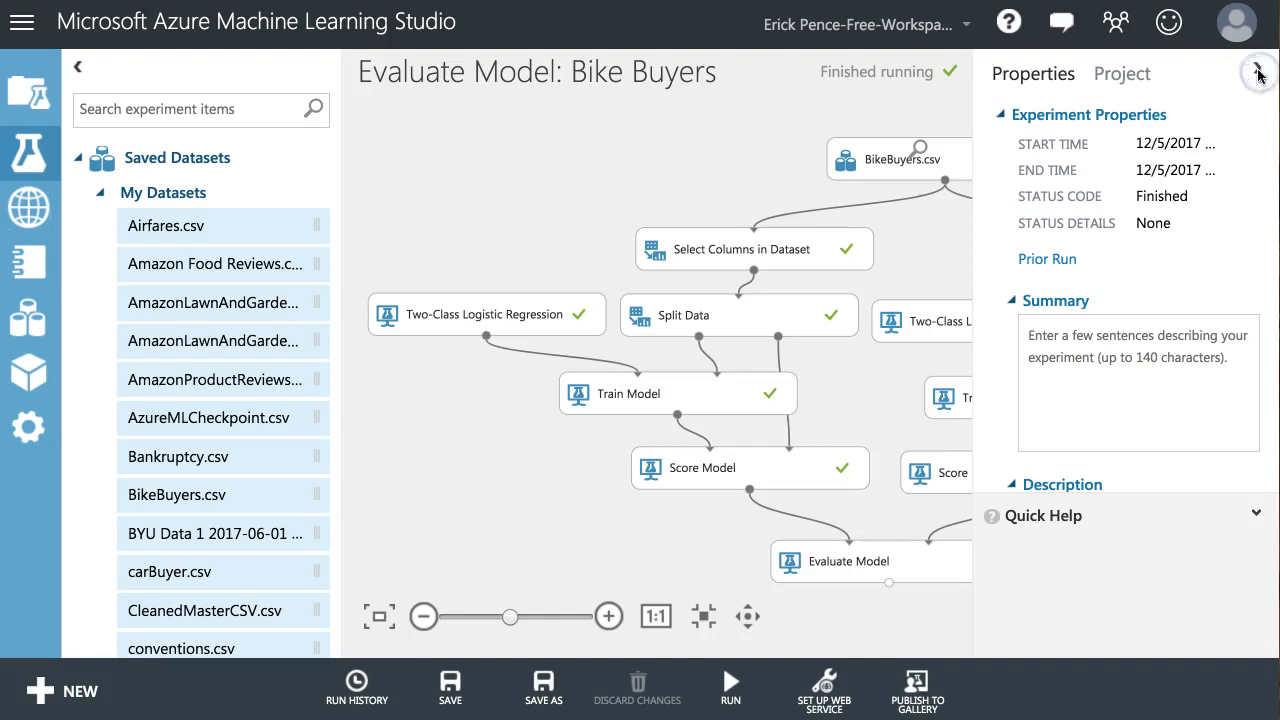
{"action": "left_click", "coordinate": [1257, 72]}
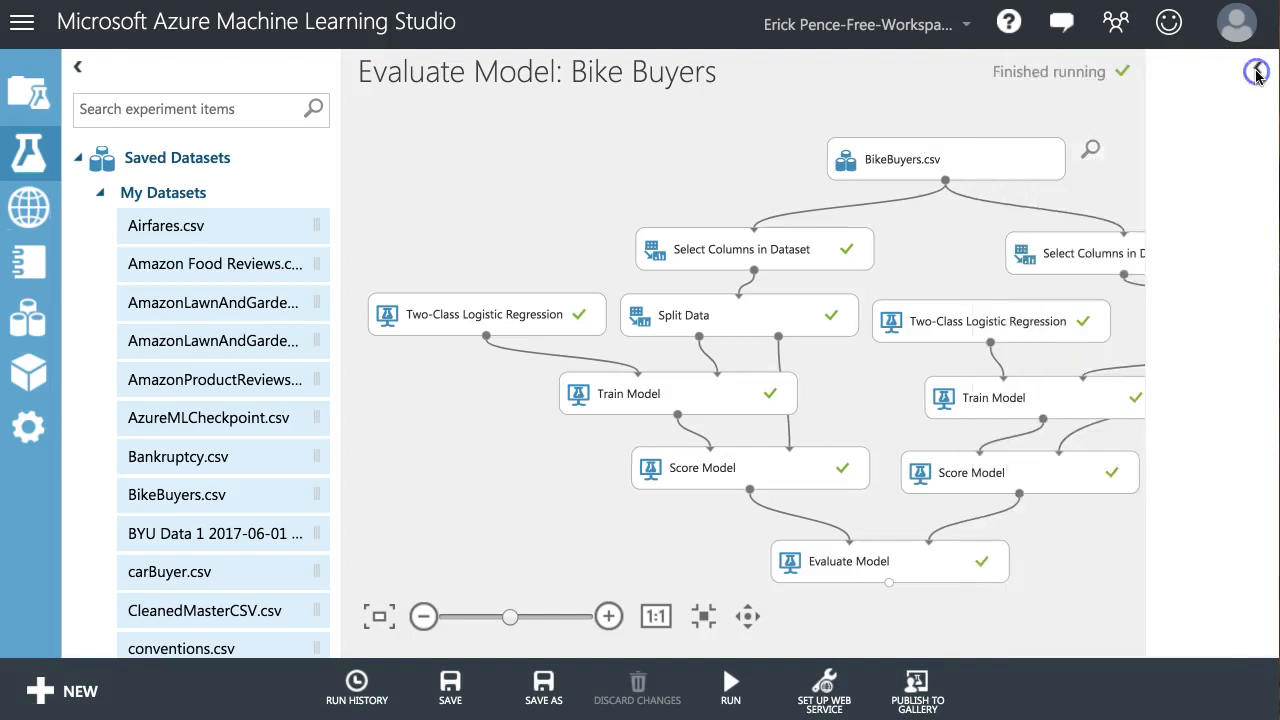
{"action": "right_click", "coordinate": [890, 557]}
{"action": "mouse_move", "coordinate": [1022, 515]}
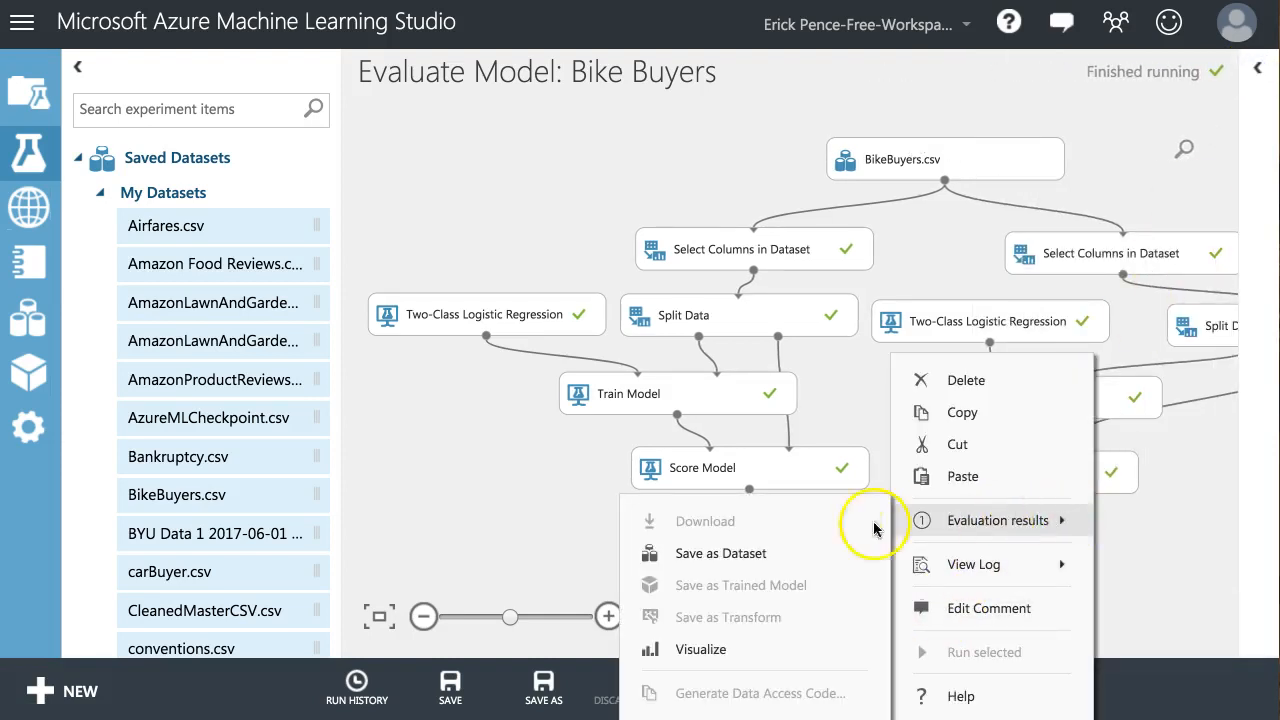
{"action": "left_click", "coordinate": [745, 650]}
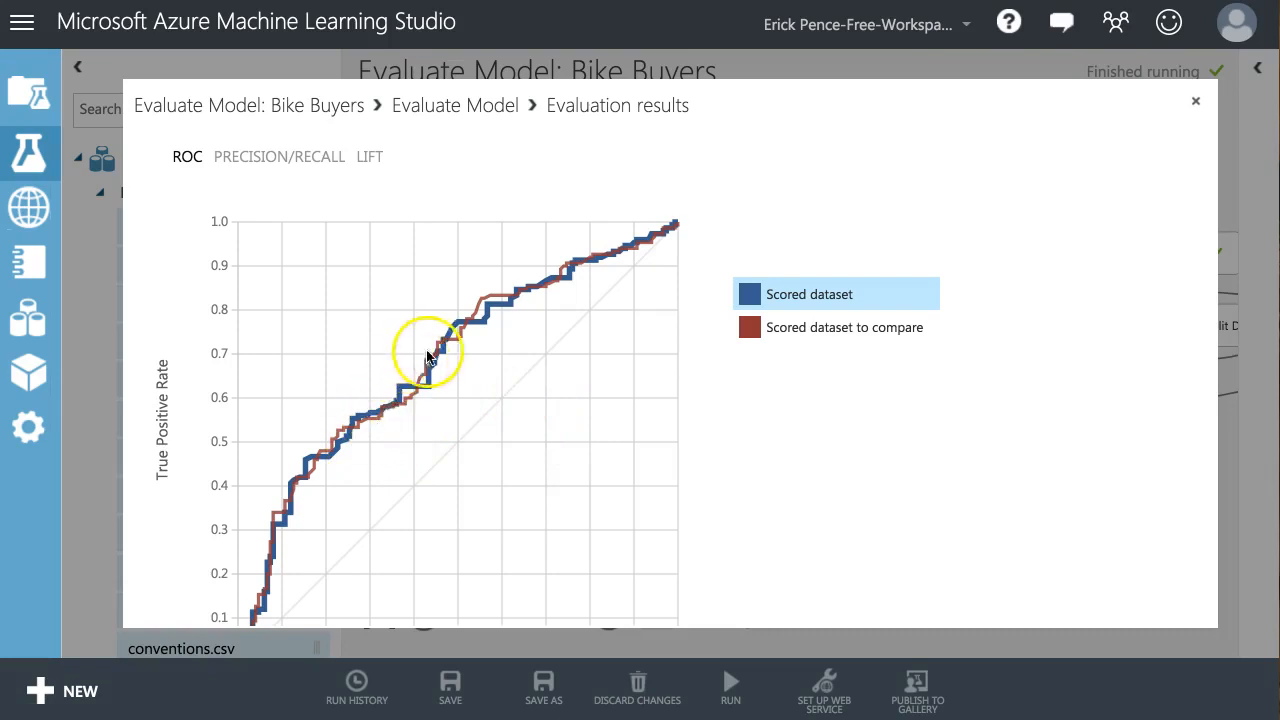
- Check the accuracy, precision, recall and AUC of the scored dataset in the new results
{"action": "scroll", "coordinate": [483, 368], "scroll_direction": "down", "scroll_amount": 10}
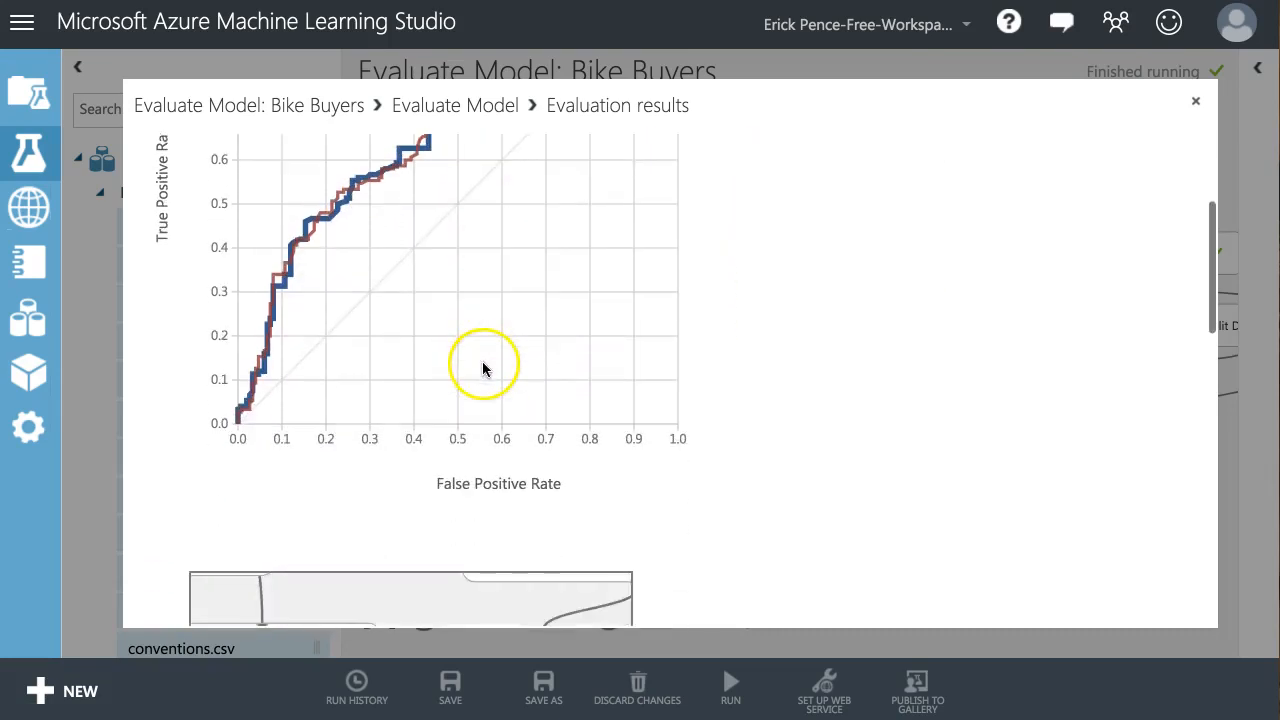
{"action": "scroll", "coordinate": [483, 368], "scroll_direction": "down", "scroll_amount": 5}
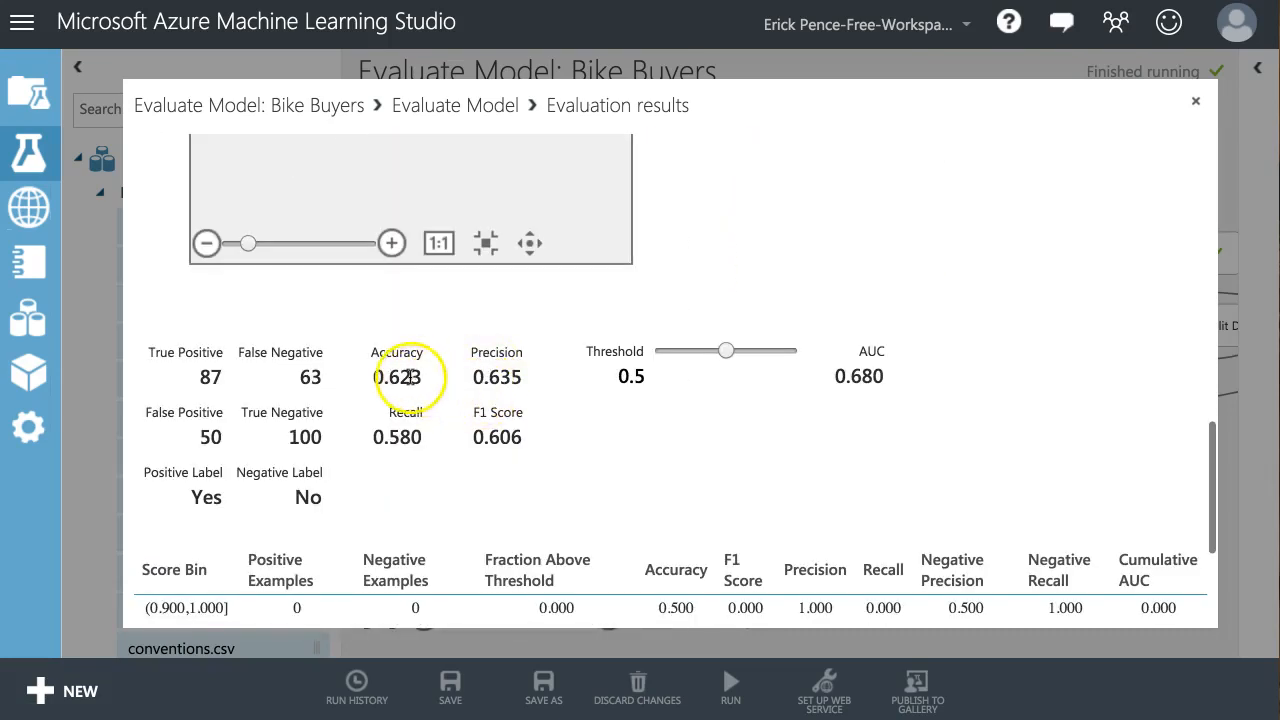
{"action": "scroll", "coordinate": [797, 317], "scroll_direction": "up", "scroll_amount": 10}
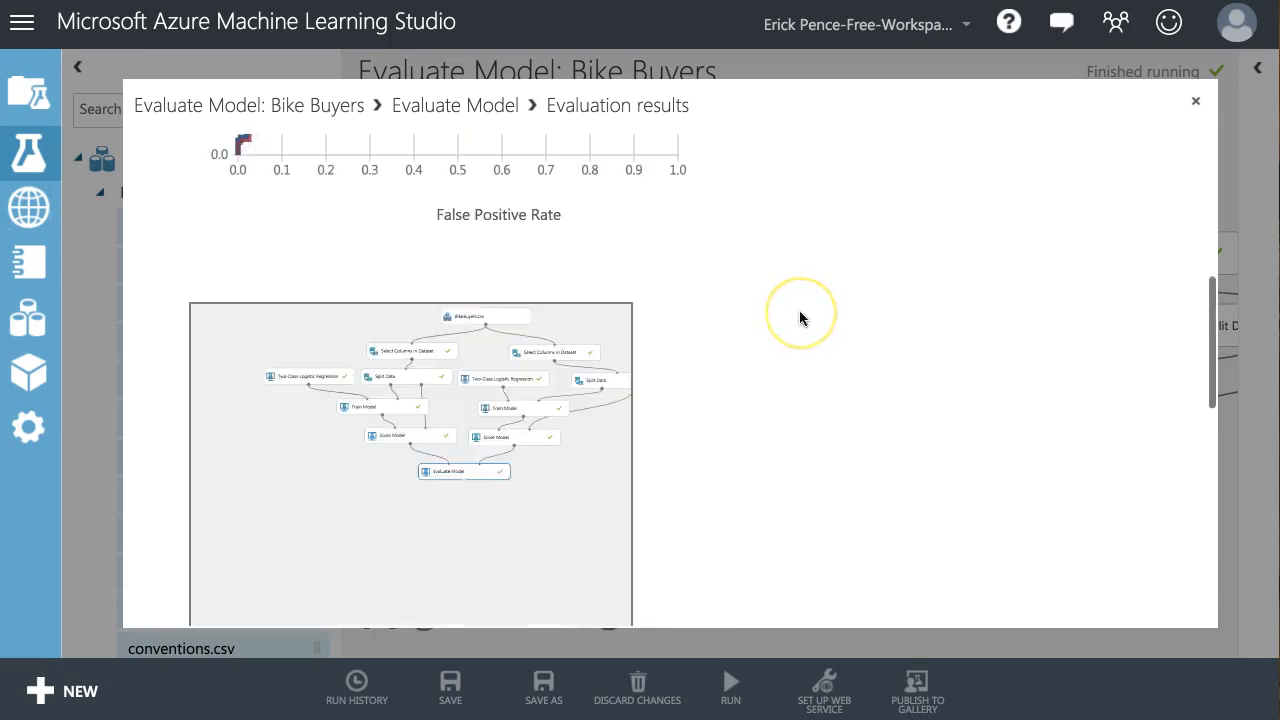
{"action": "scroll", "coordinate": [799, 317], "scroll_direction": "up", "scroll_amount": 3}
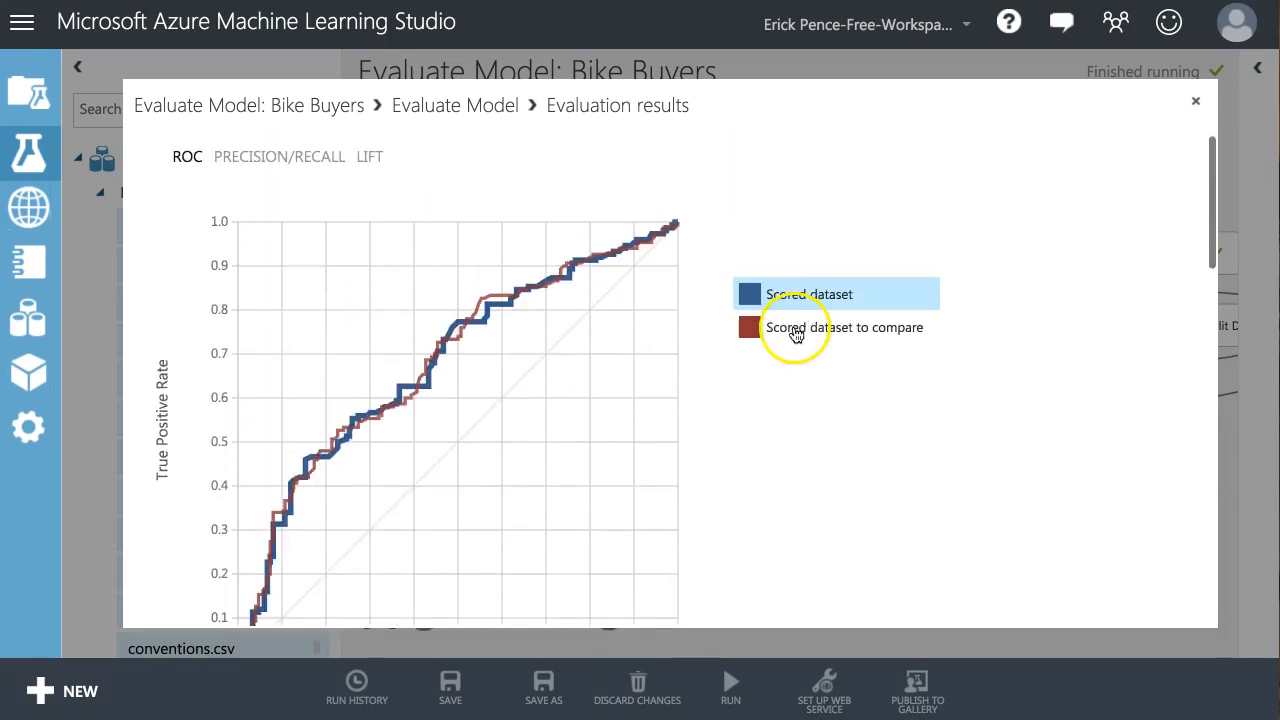
- Display the metrics for the scored dataset to compare and highlight its accuracy value
{"action": "left_click", "coordinate": [795, 330]}
{"action": "scroll", "coordinate": [752, 446], "scroll_direction": "down", "scroll_amount": 5}
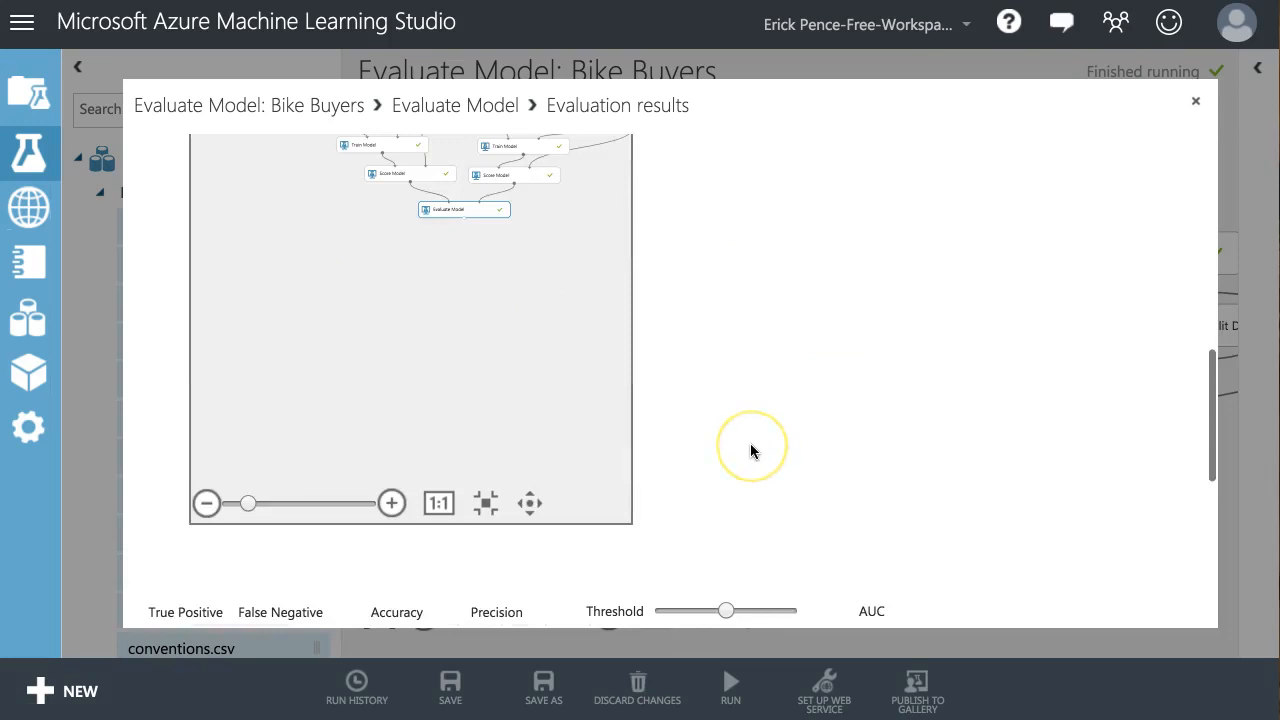
{"action": "scroll", "coordinate": [752, 451], "scroll_direction": "down", "scroll_amount": 3}
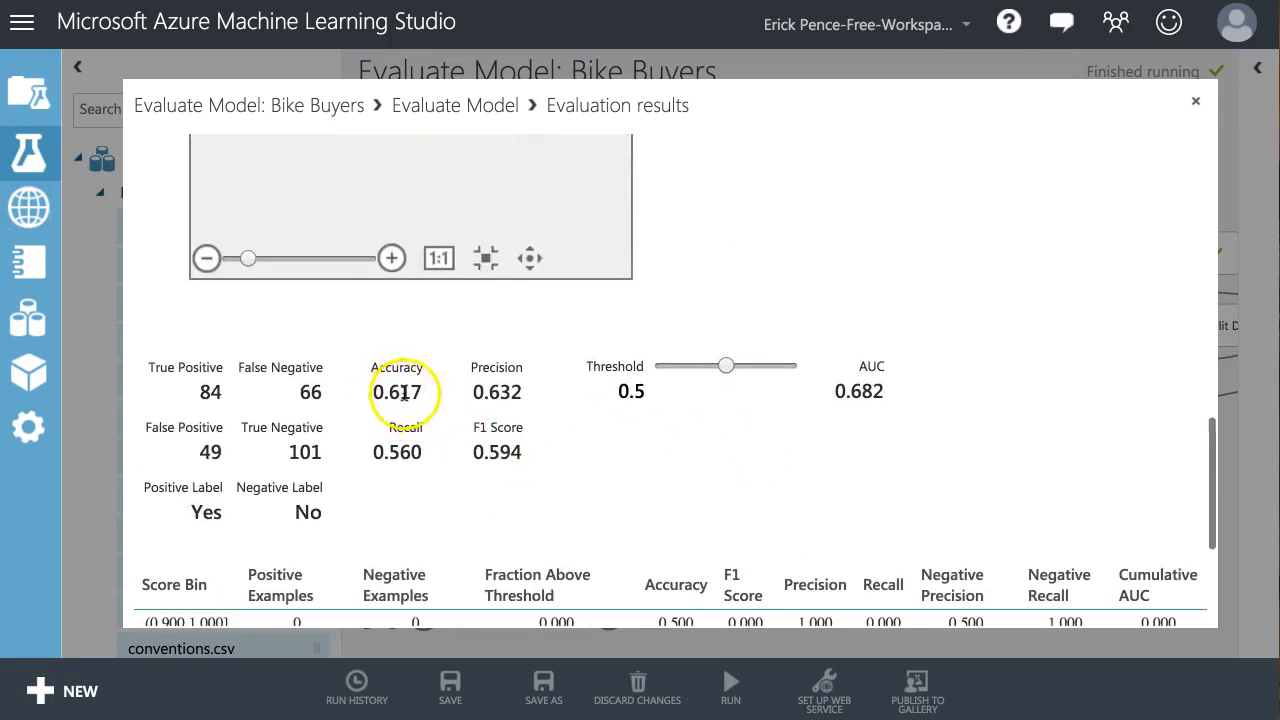
{"action": "scroll", "coordinate": [786, 298], "scroll_direction": "up", "scroll_amount": 2}
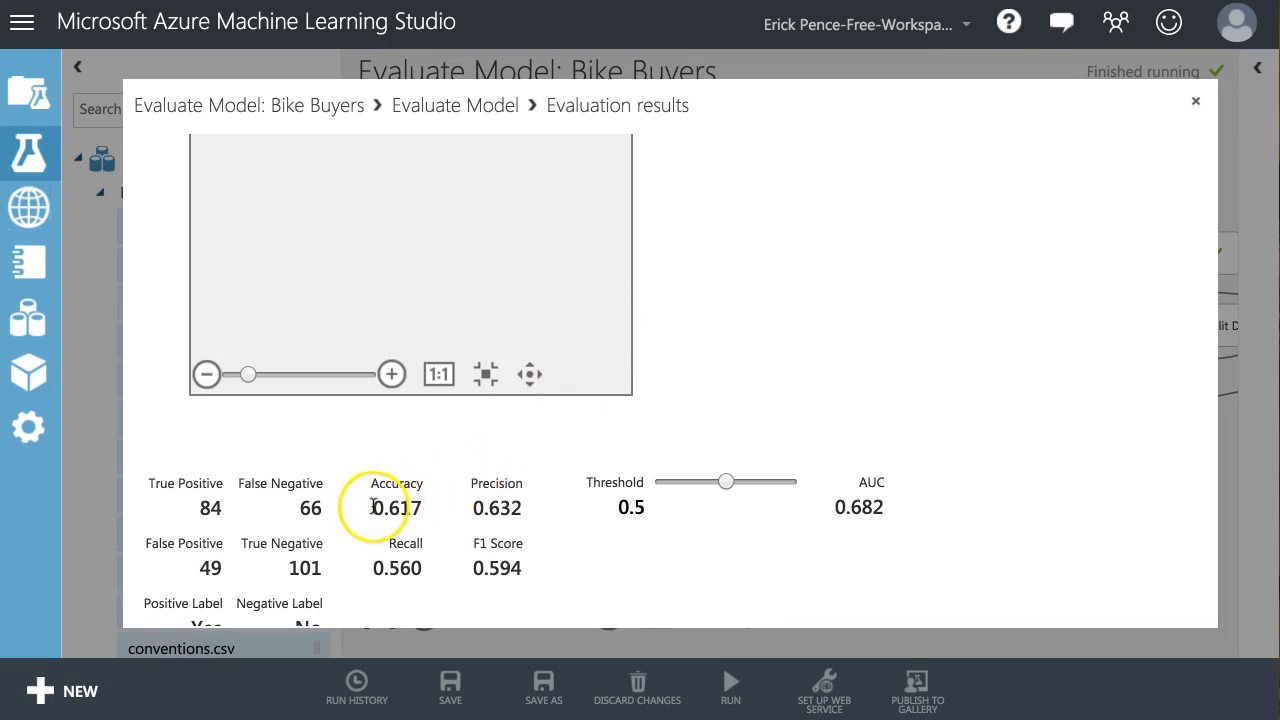
{"action": "left_click_drag", "start_coordinate": [372, 507], "coordinate": [433, 510]}
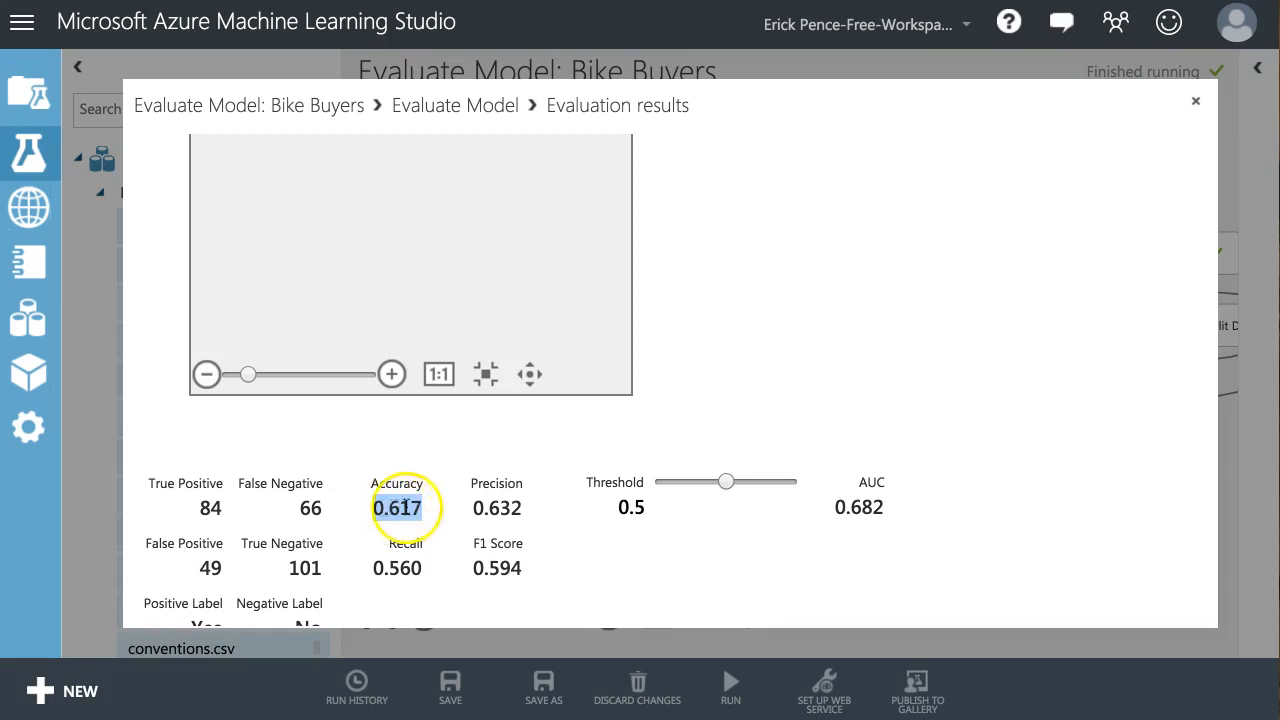
- Compare the two logistic regression ROC curves again and close the evaluation results
{"action": "scroll", "coordinate": [838, 314], "scroll_direction": "up", "scroll_amount": 5}
{"action": "scroll", "coordinate": [838, 314], "scroll_direction": "up", "scroll_amount": 3}
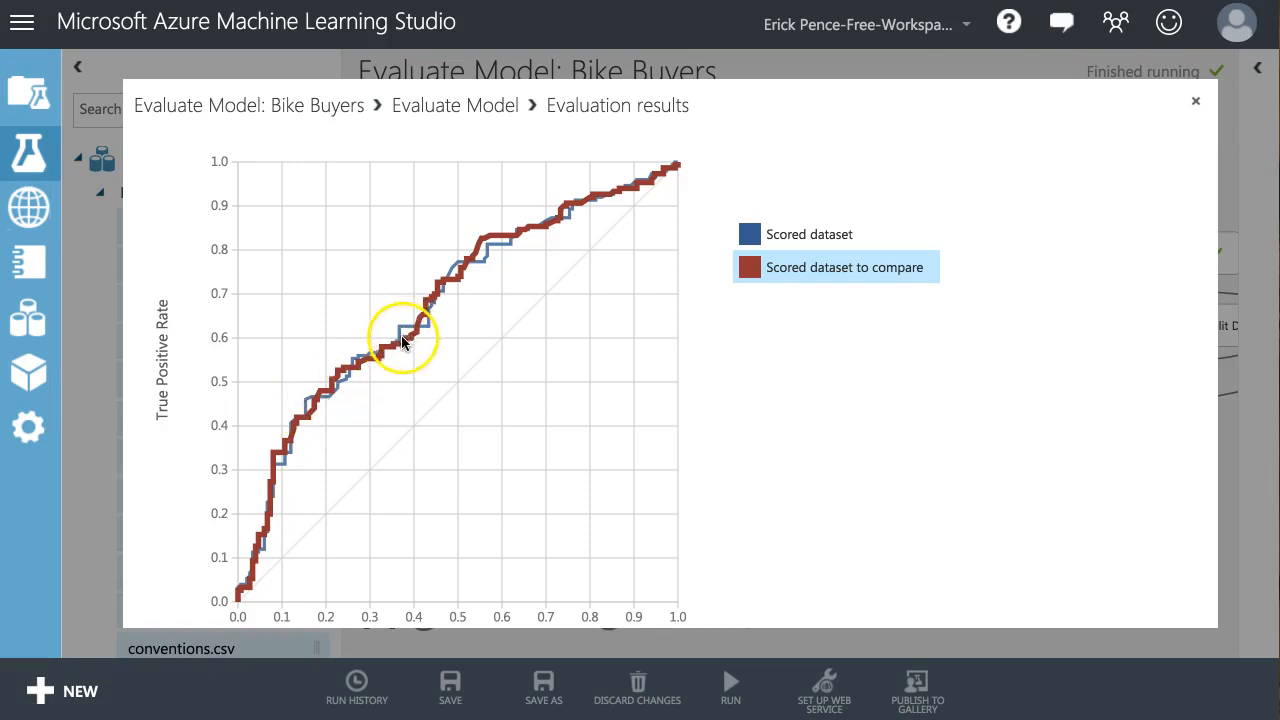
{"action": "left_click", "coordinate": [1195, 101]}
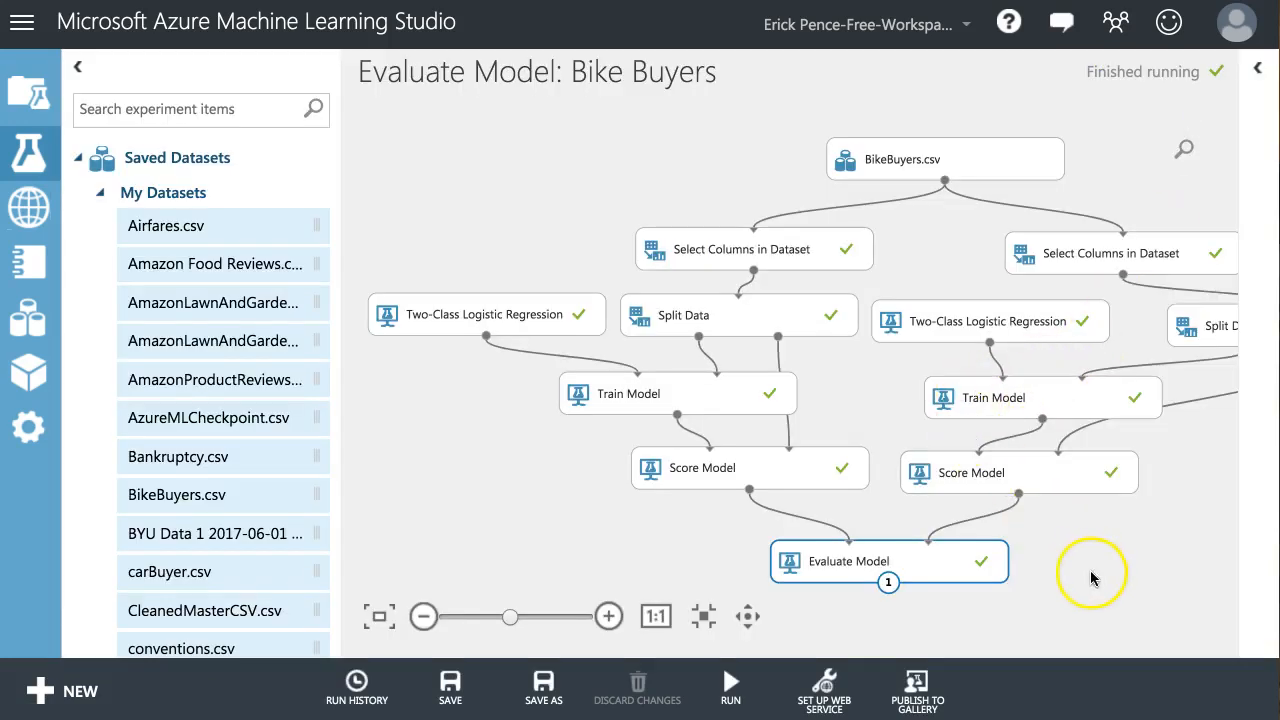